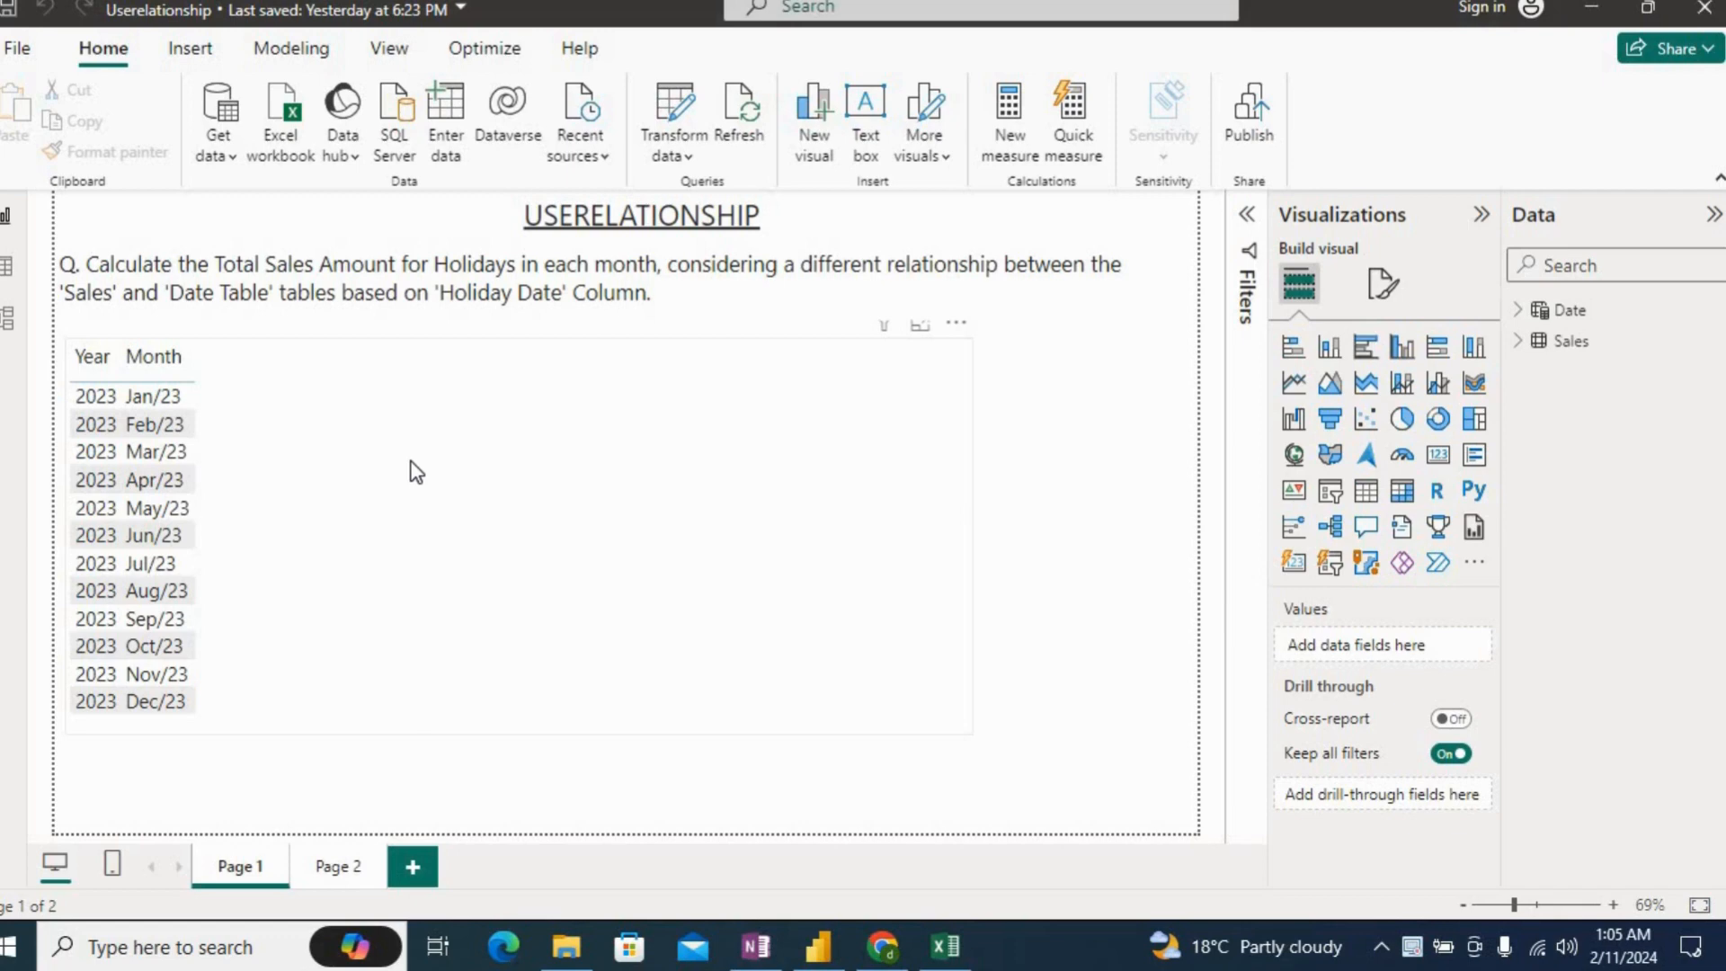
# Step: Read the USERELATIONSHIP notes on Page 2 and examine the relationships between the Date and Sales tables in the model diagram
pyautogui.click(339, 865)
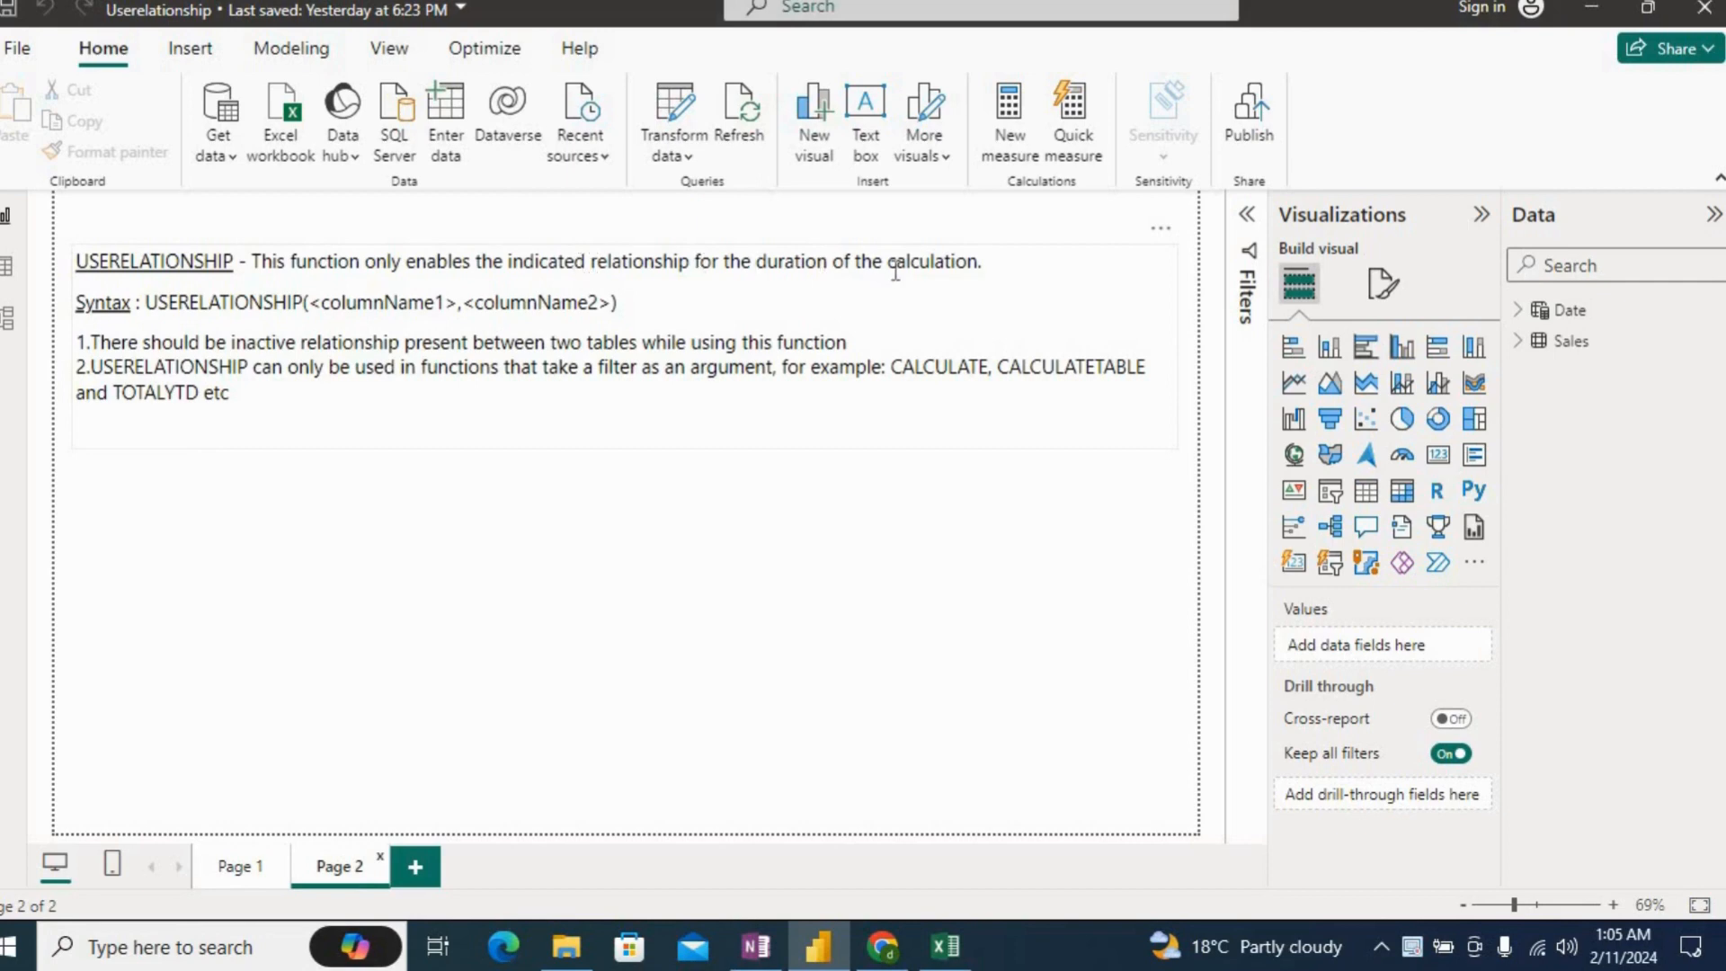
pyautogui.click(7, 322)
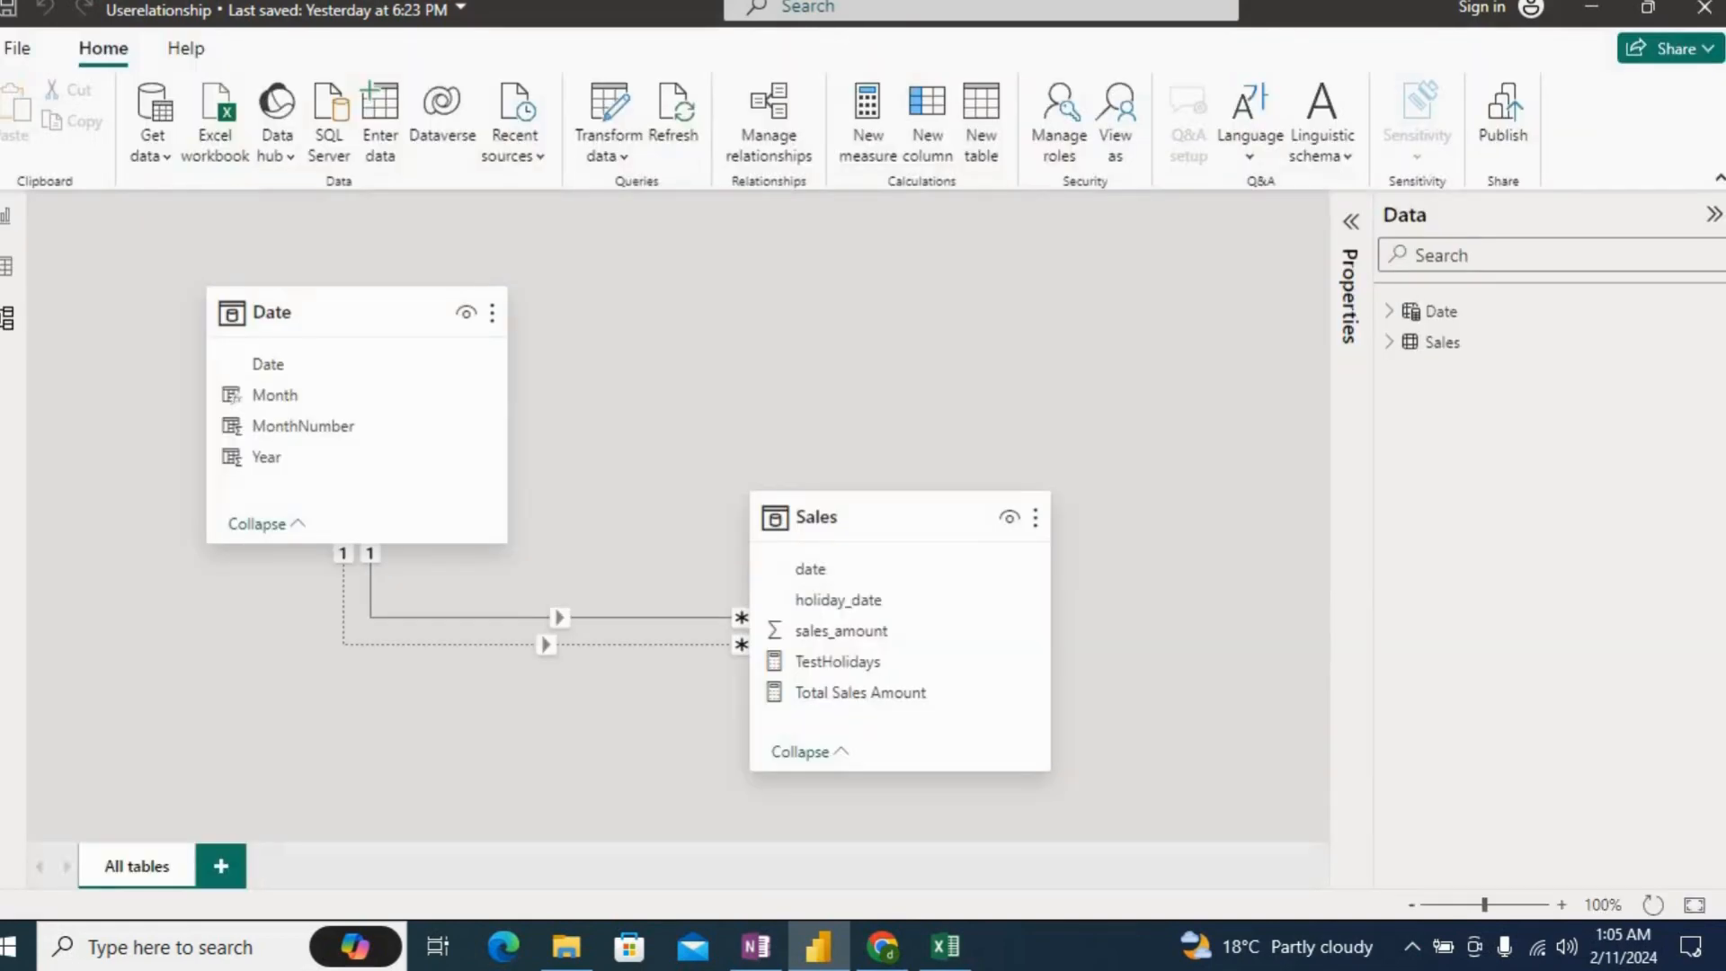
pyautogui.click(313, 310)
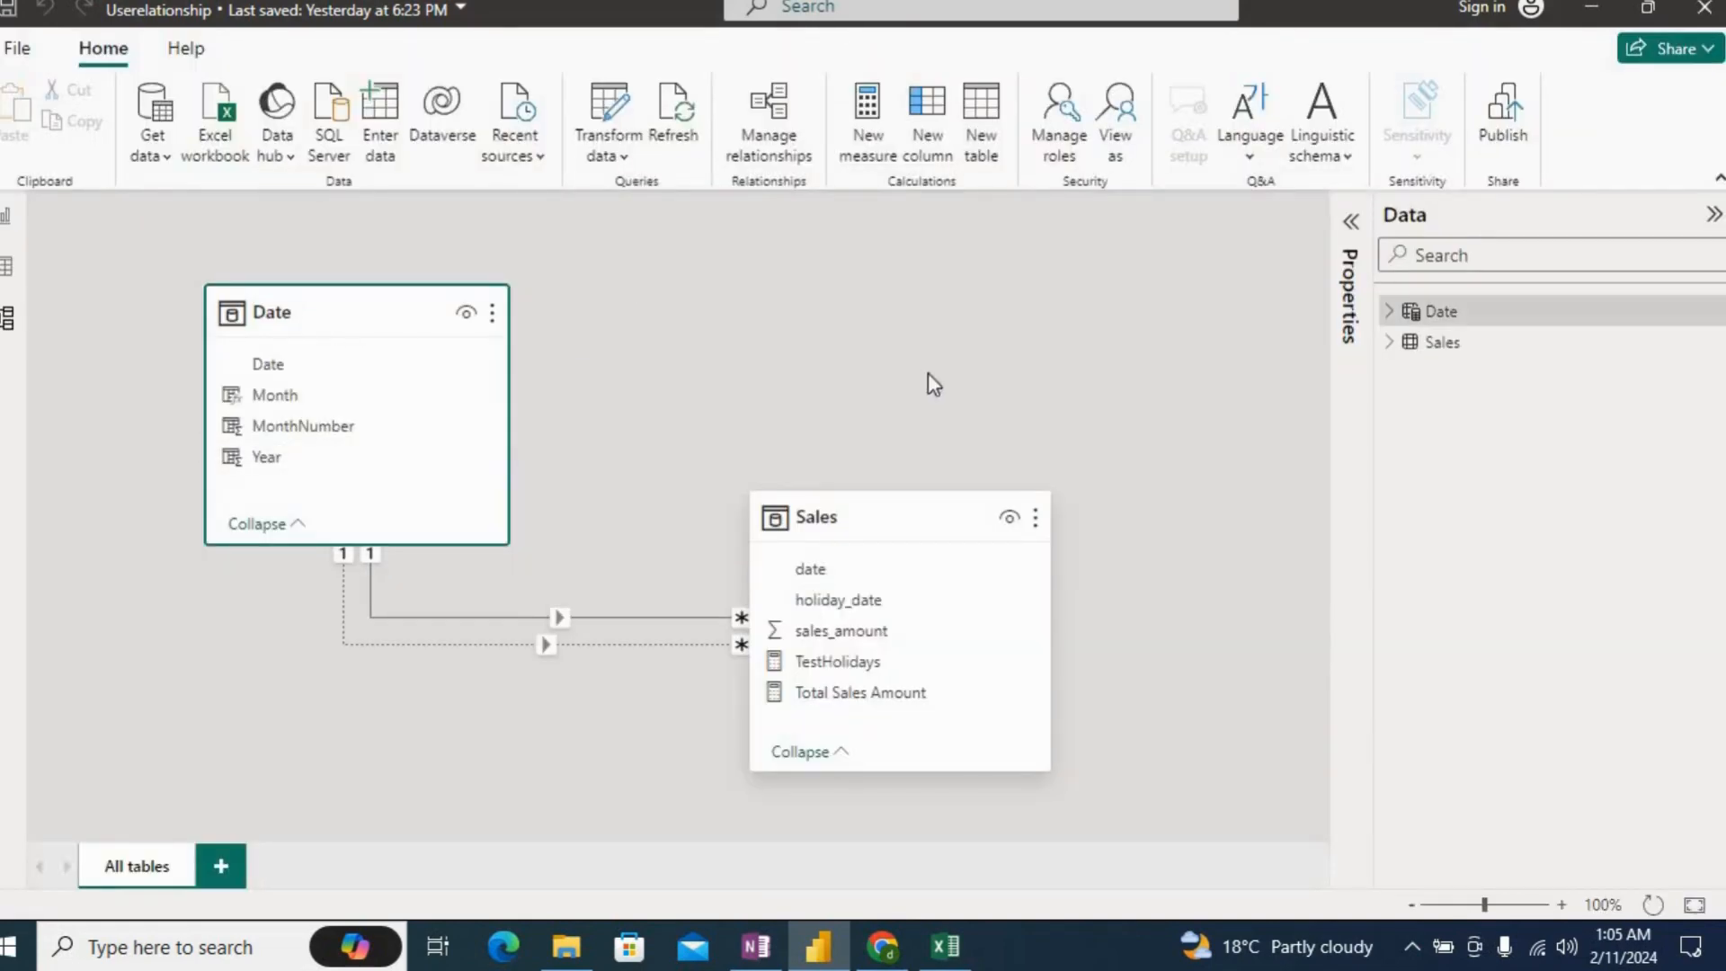
pyautogui.click(844, 508)
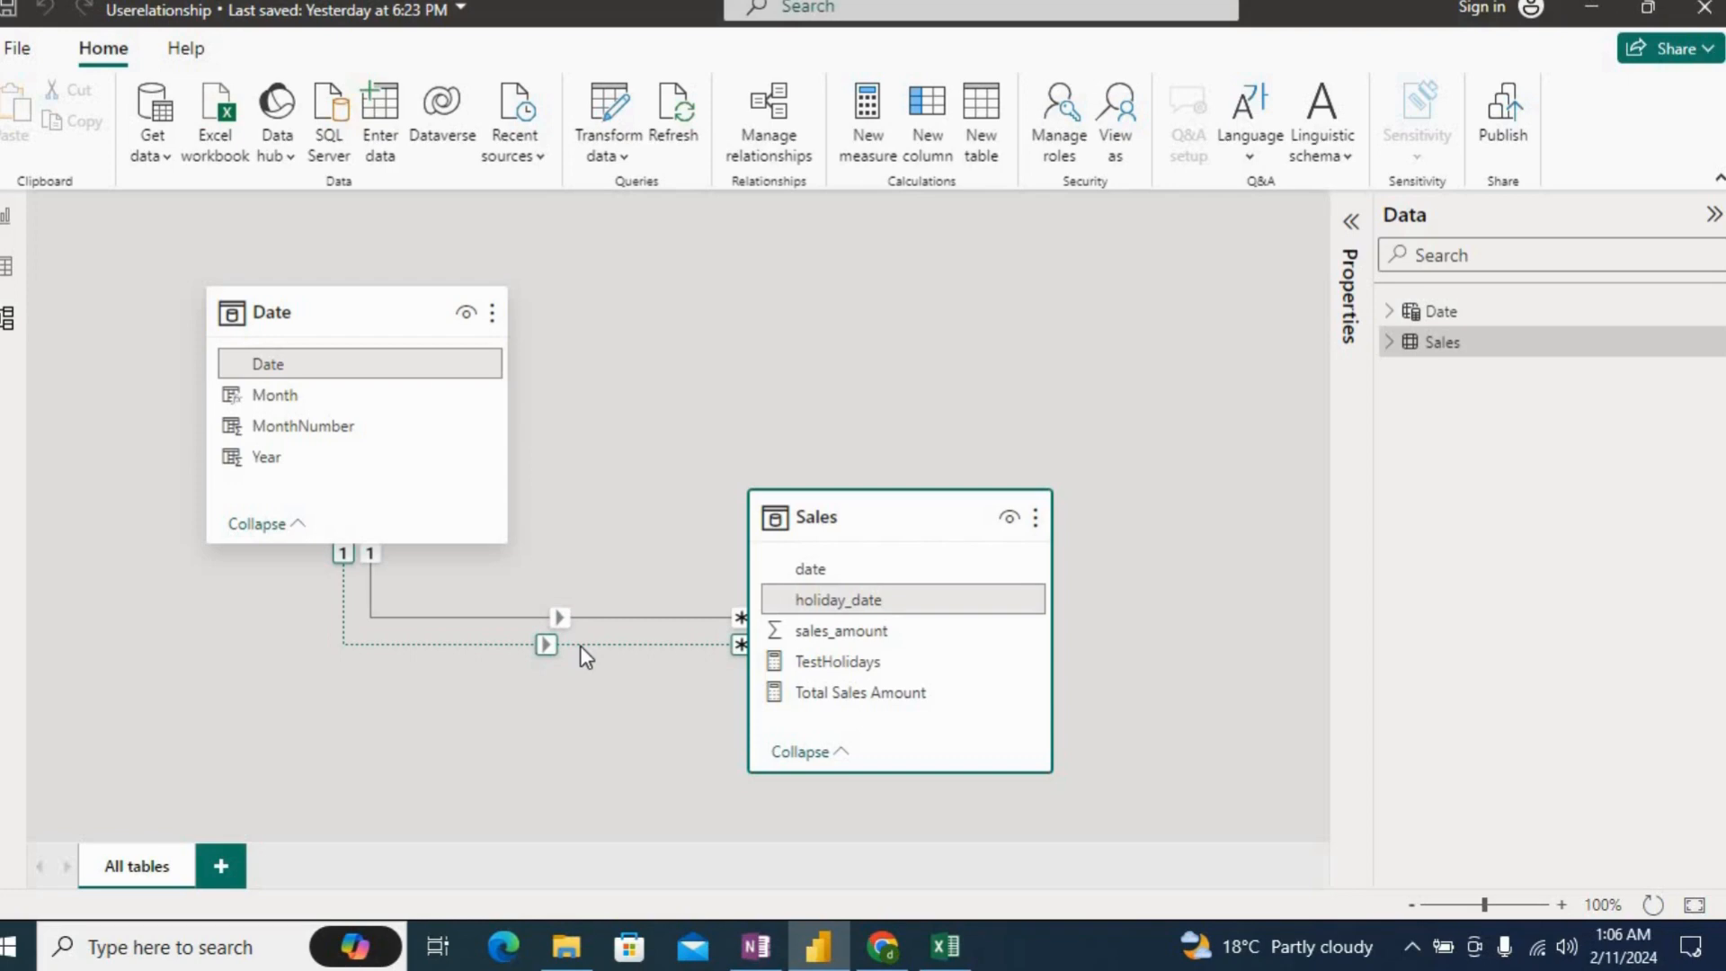
pyautogui.click(9, 219)
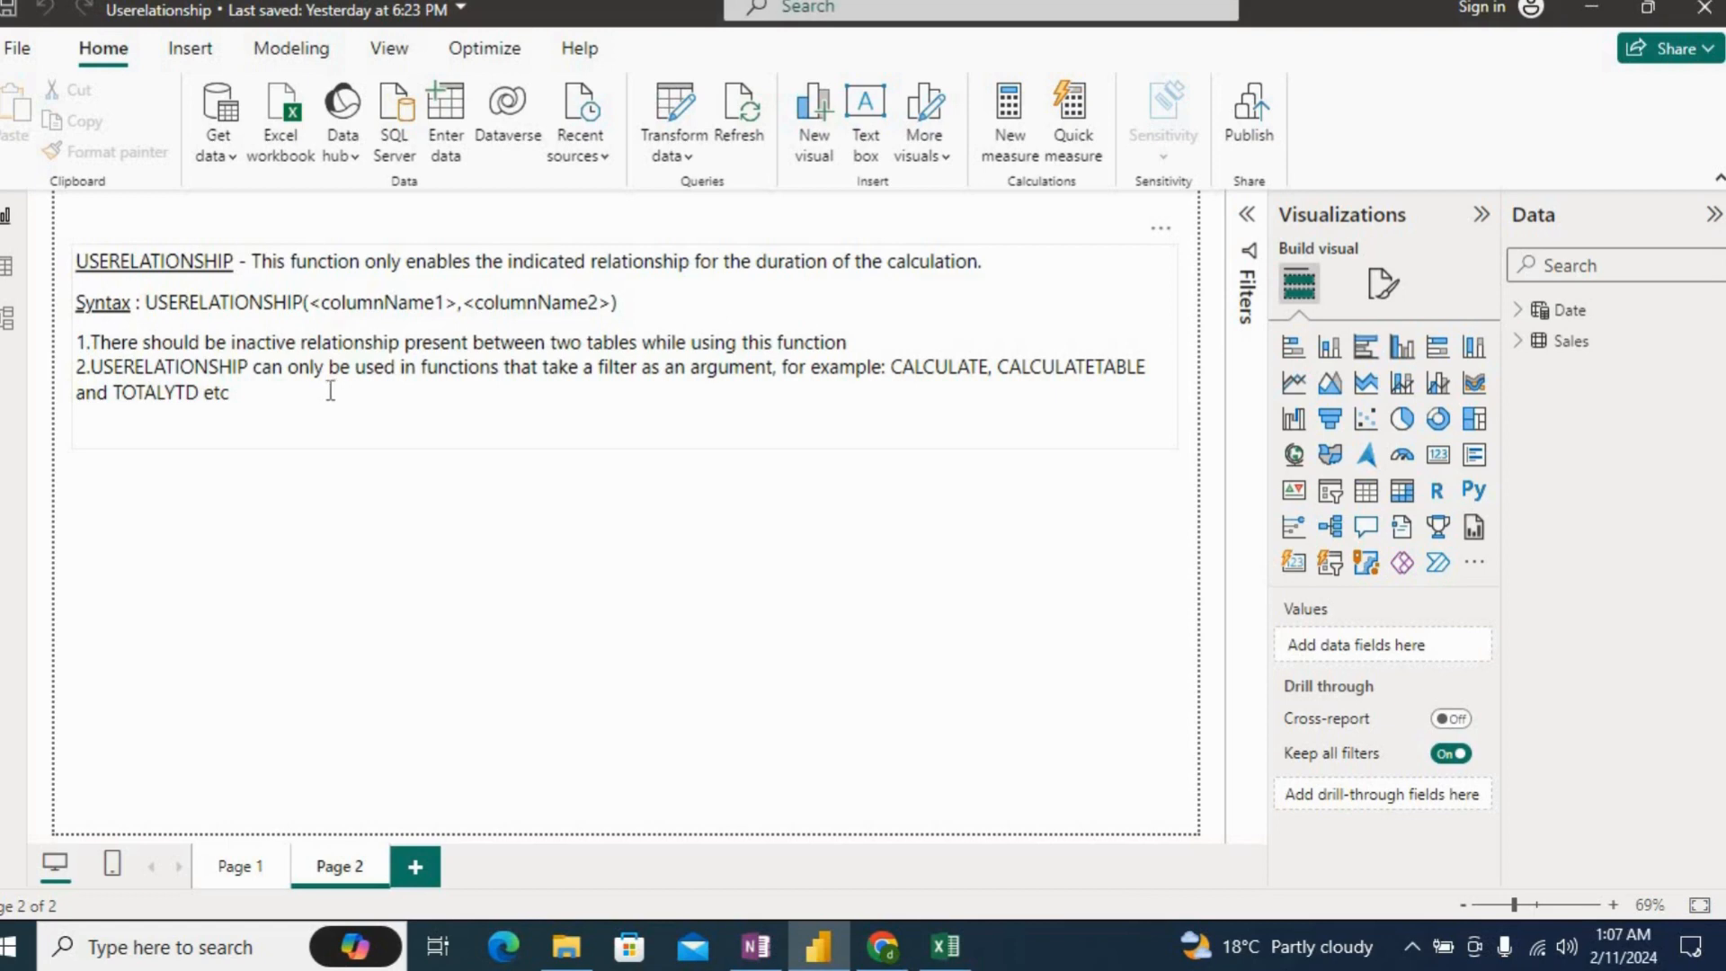
pyautogui.click(240, 866)
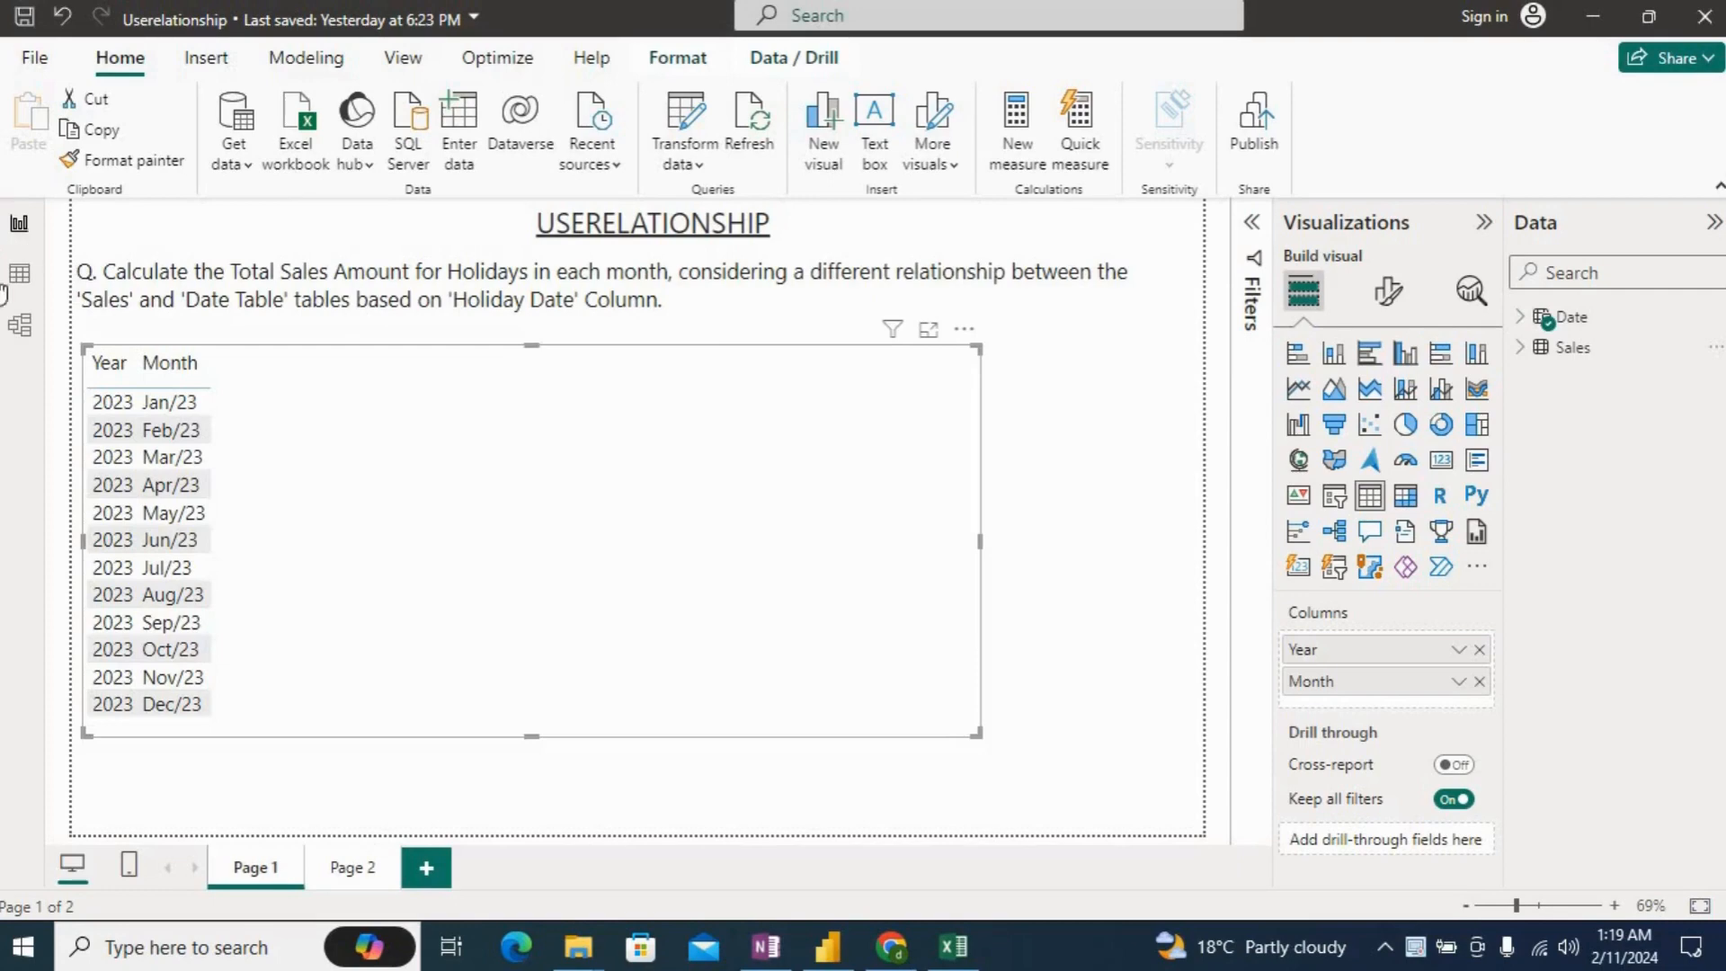
# Step: Examine the rows and columns of the Date table and the Sales table in the data view
pyautogui.click(20, 274)
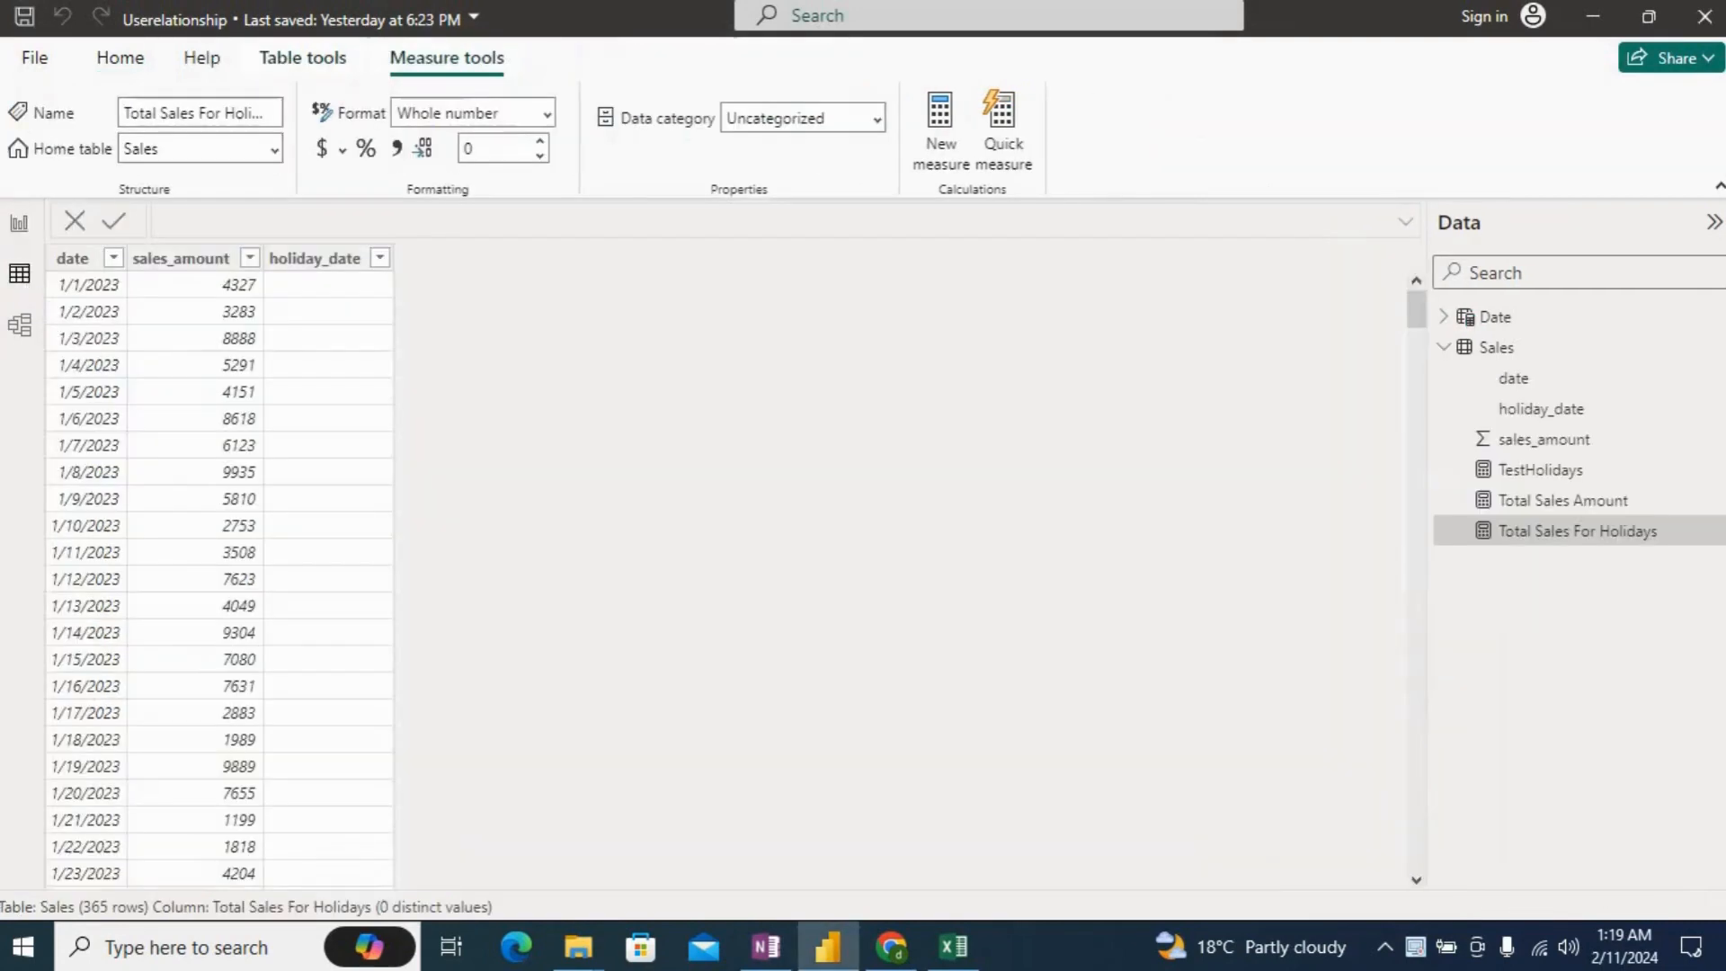
pyautogui.click(1443, 317)
pyautogui.click(1495, 317)
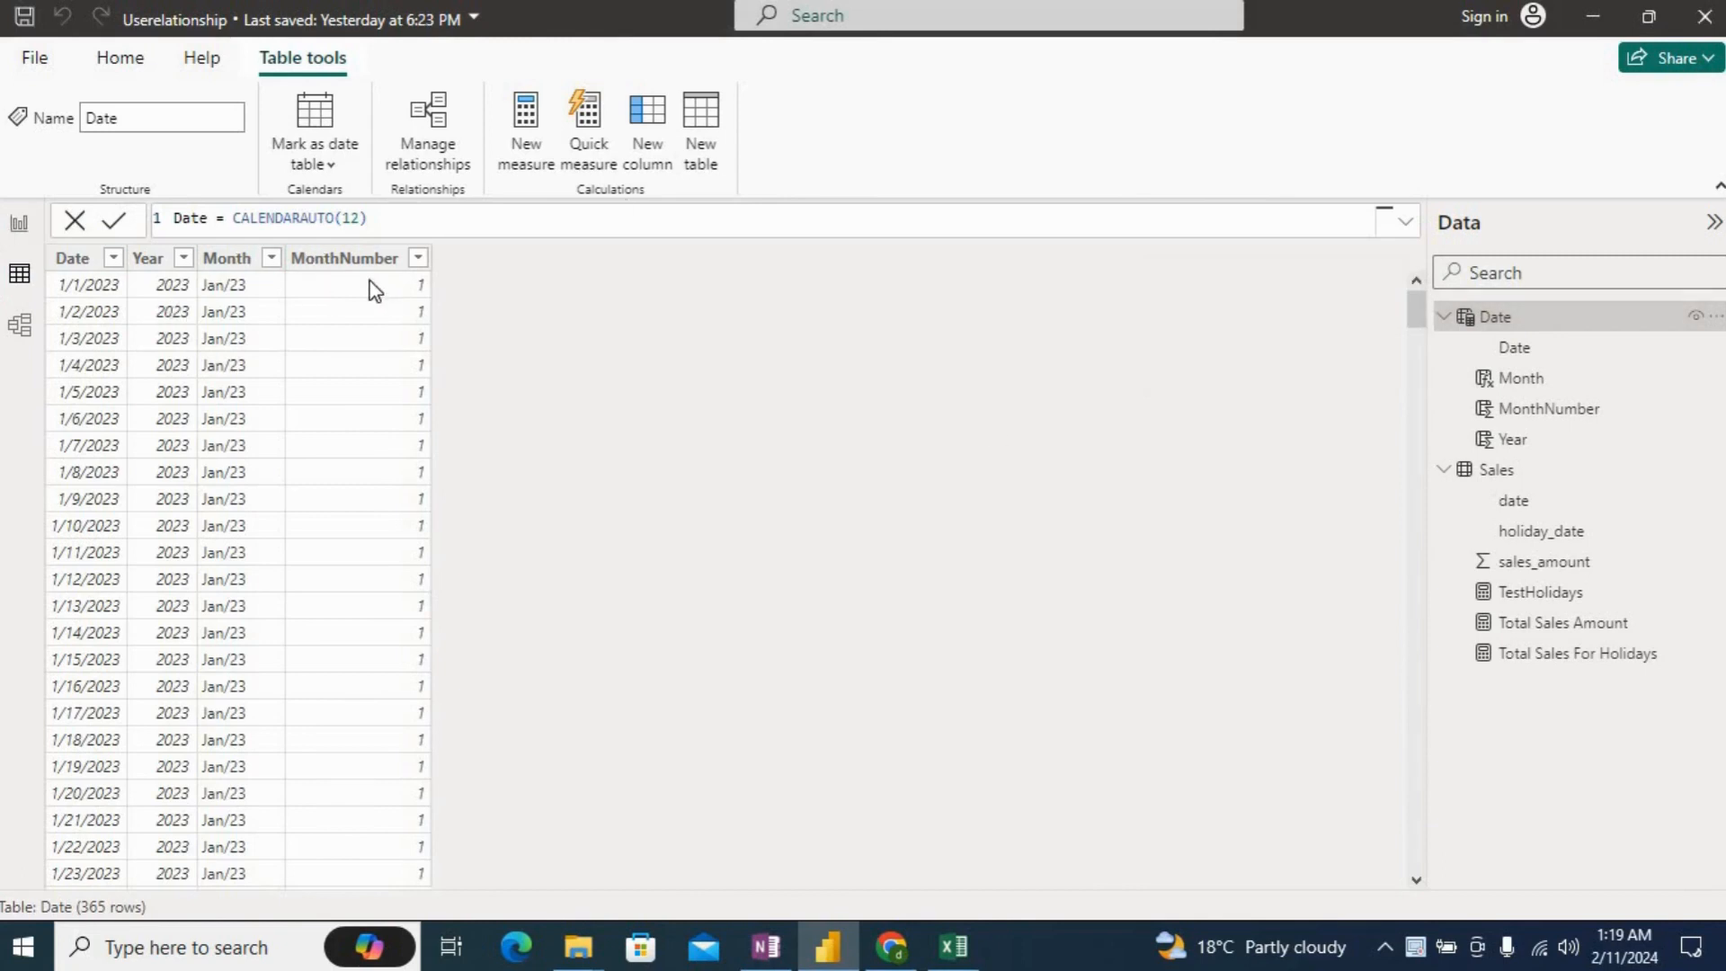
pyautogui.click(1496, 470)
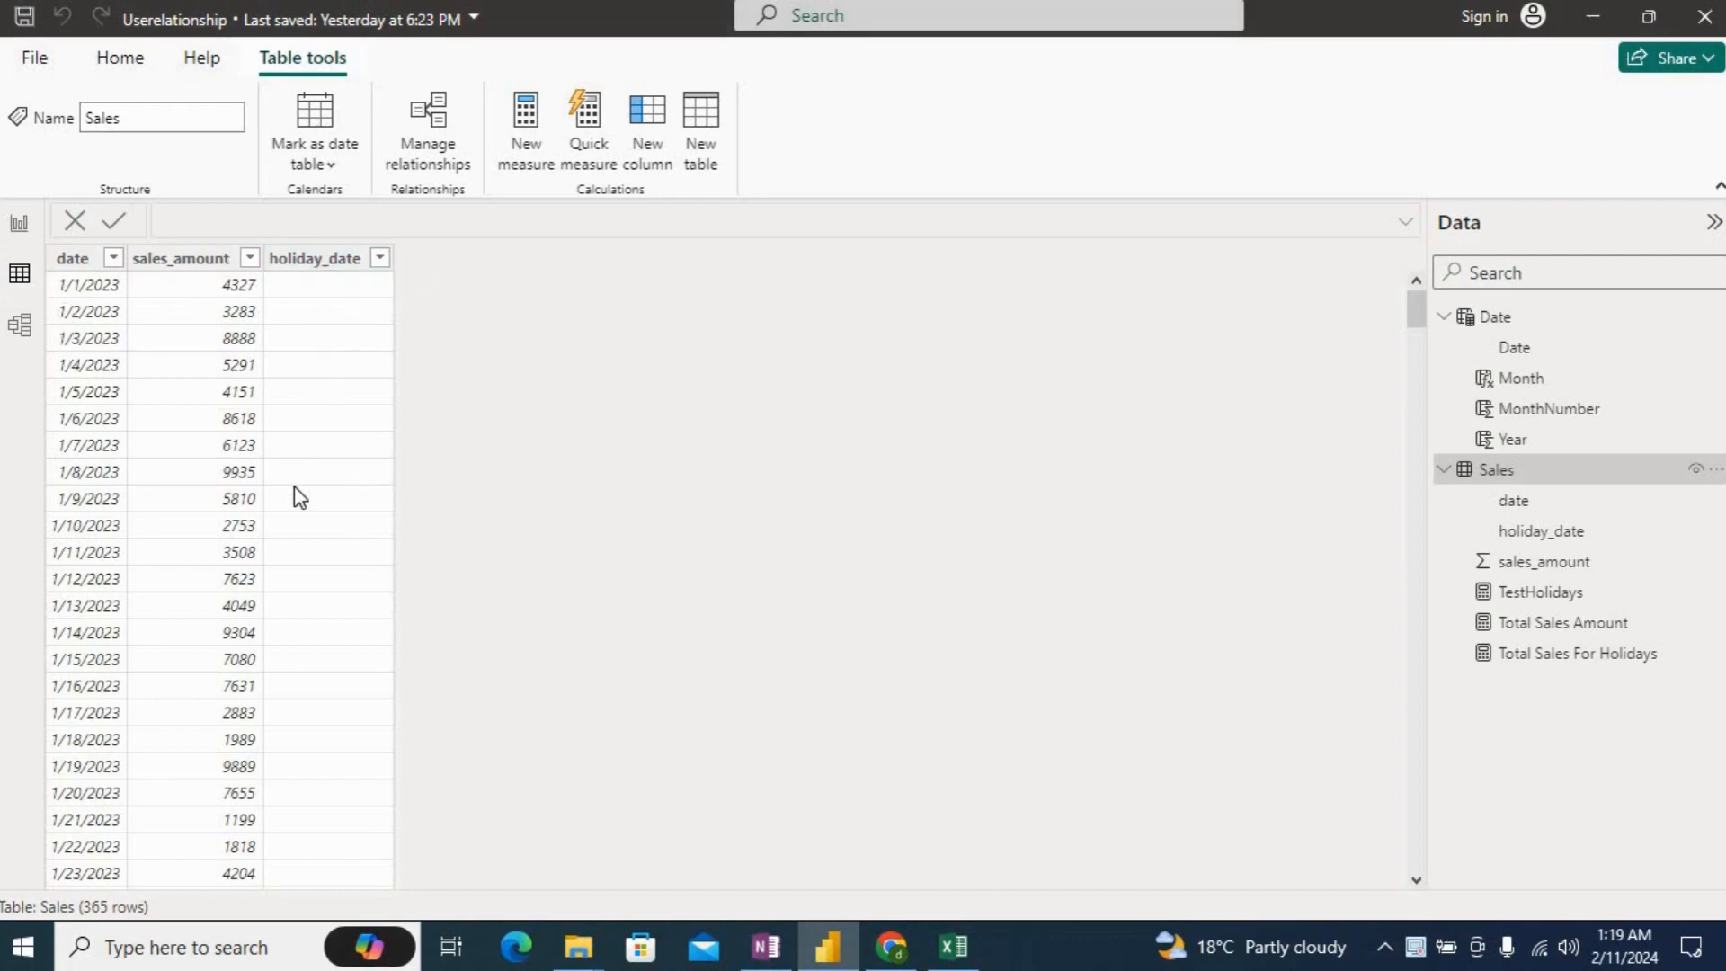
pyautogui.scroll(-6, 297, 489)
pyautogui.scroll(-4, 294, 492)
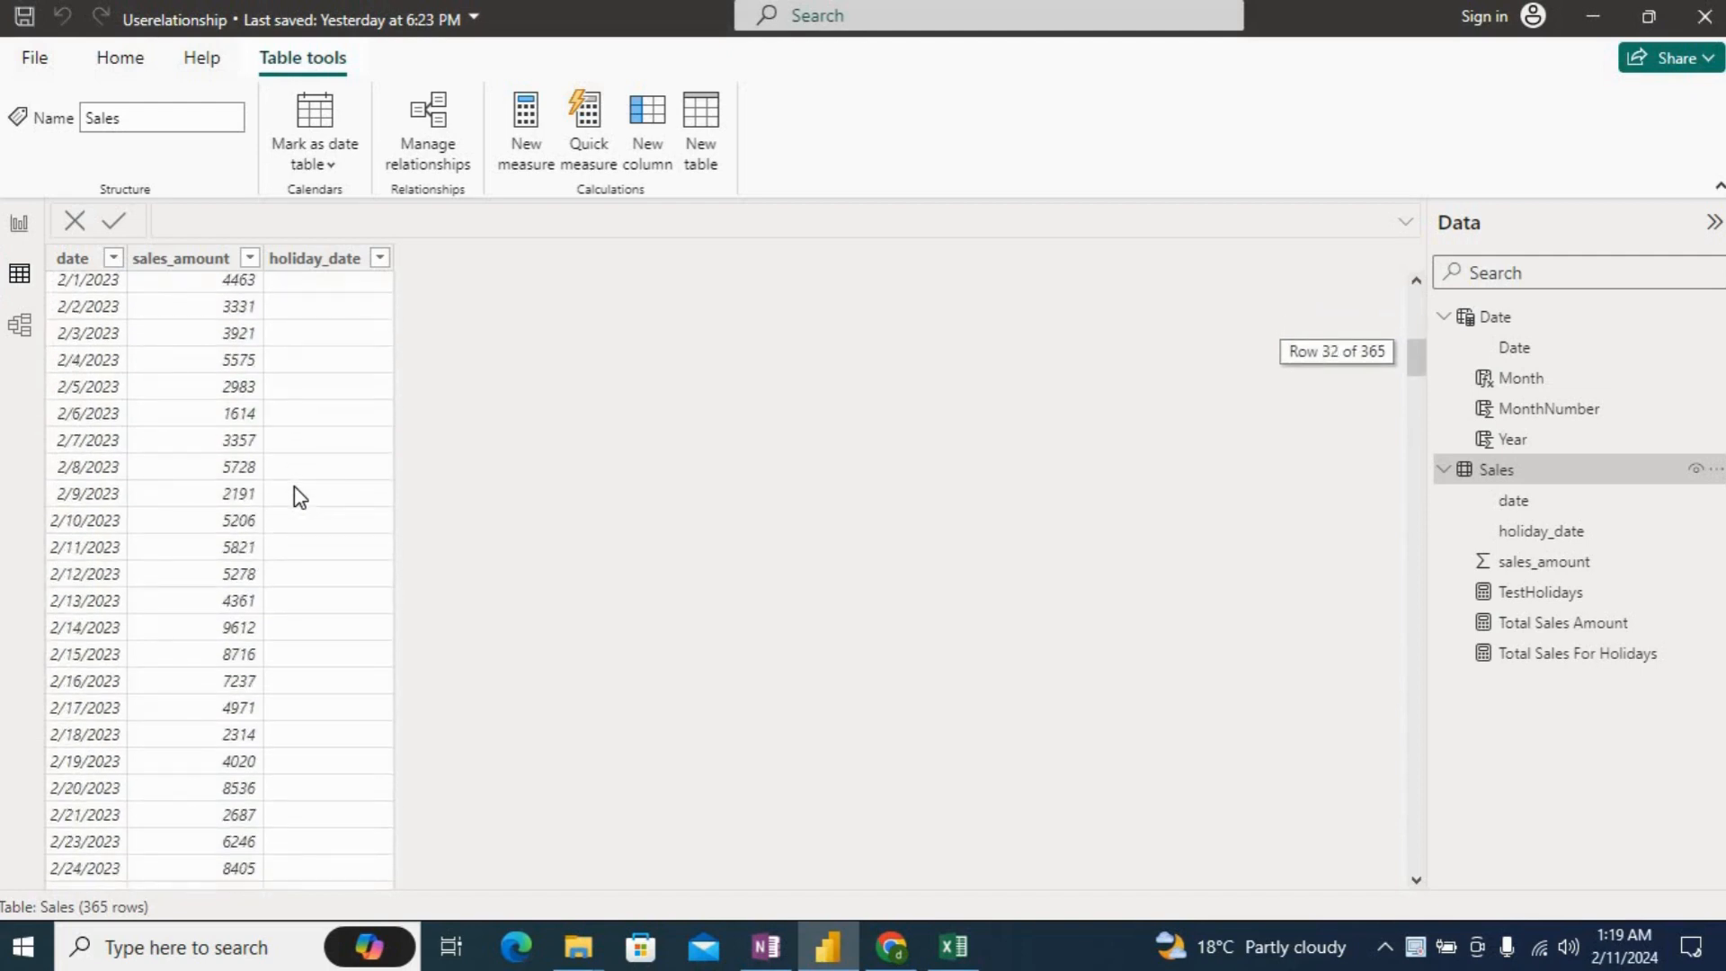
pyautogui.scroll(-3, 294, 493)
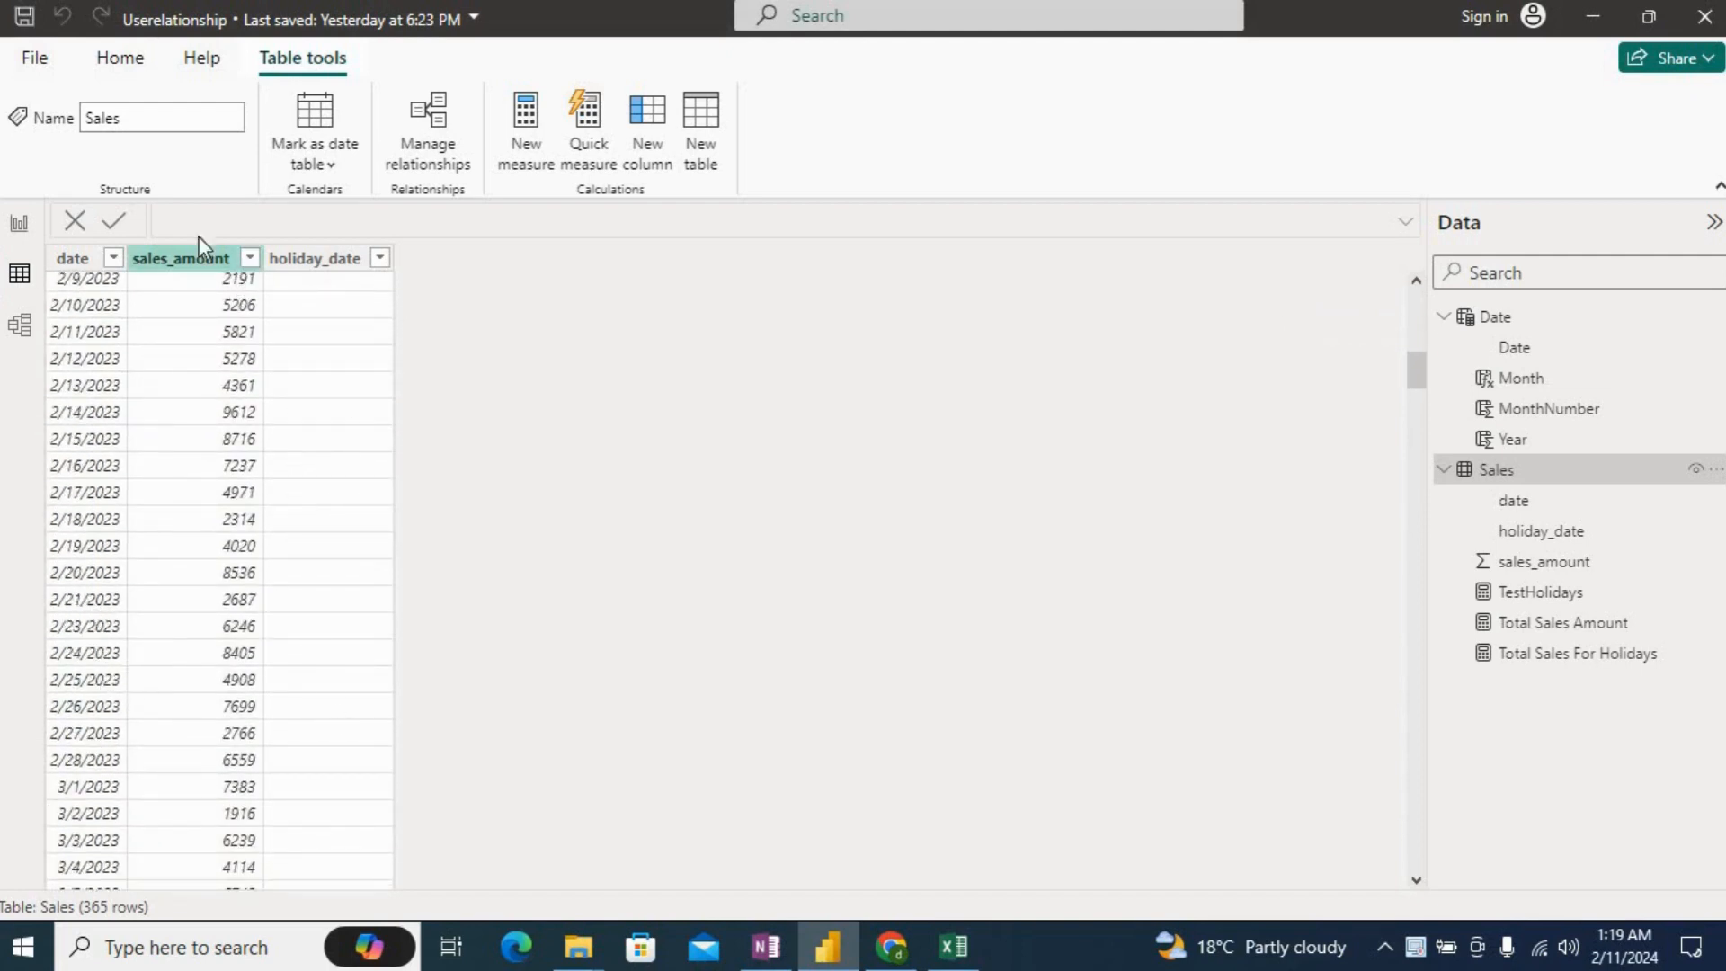
# Step: Sort the Sales table by holiday_date in descending order
pyautogui.click(113, 260)
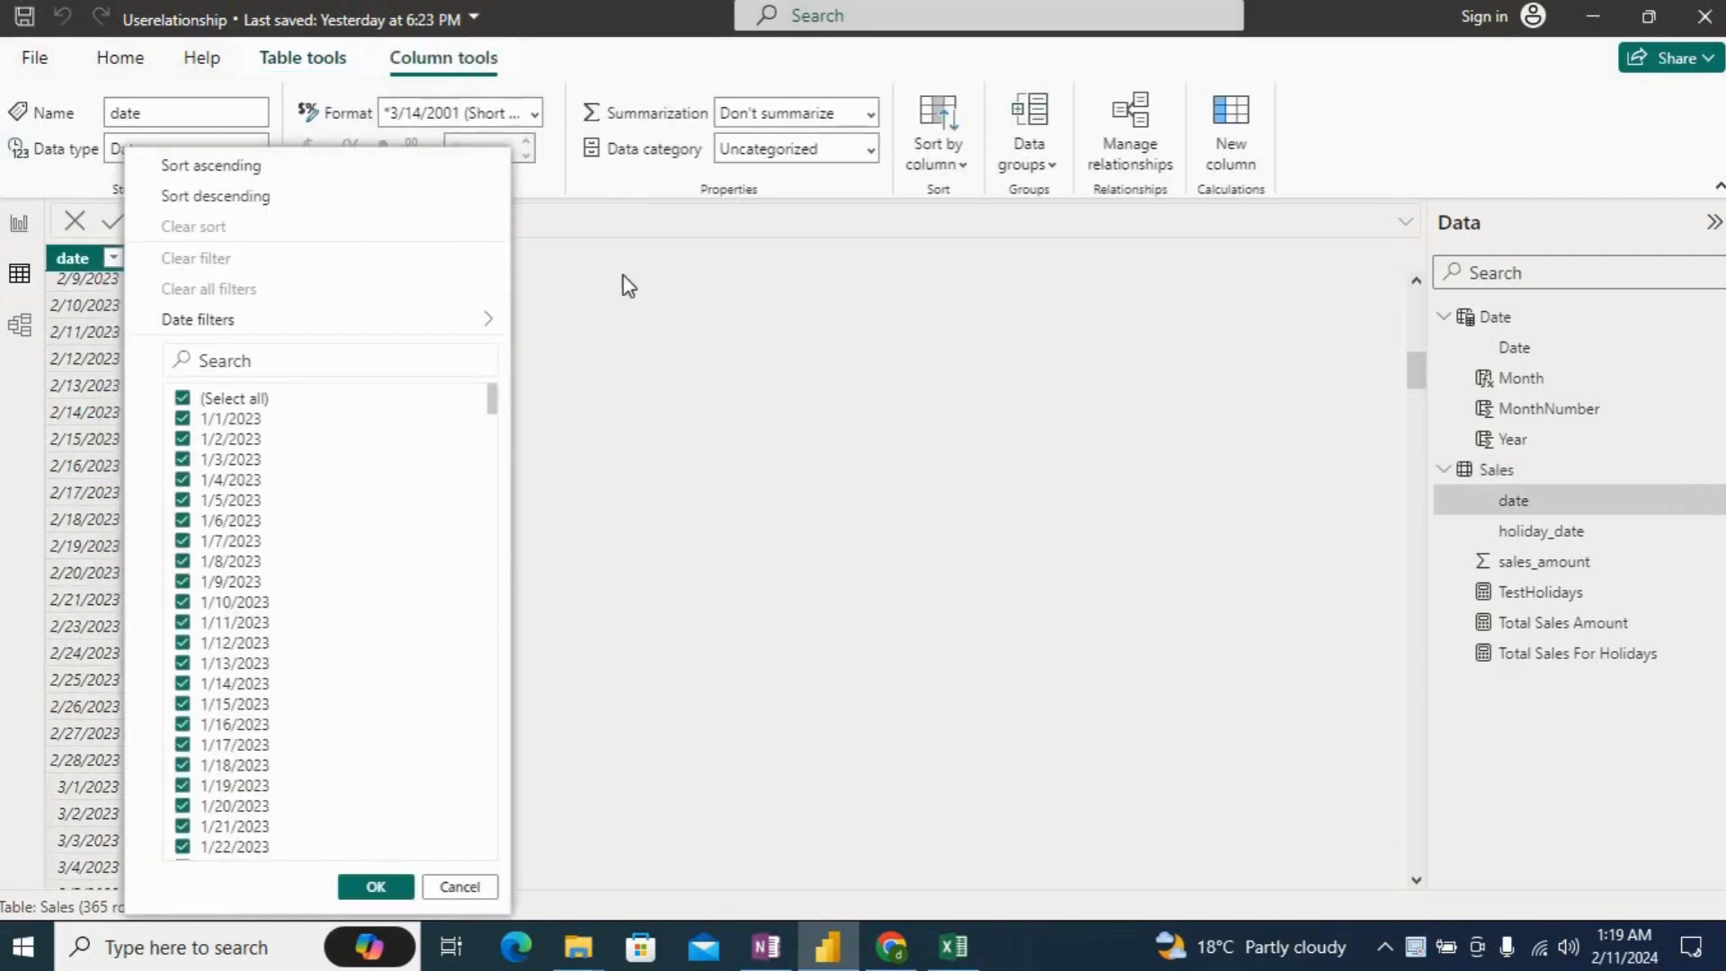
pyautogui.click(622, 275)
pyautogui.click(379, 258)
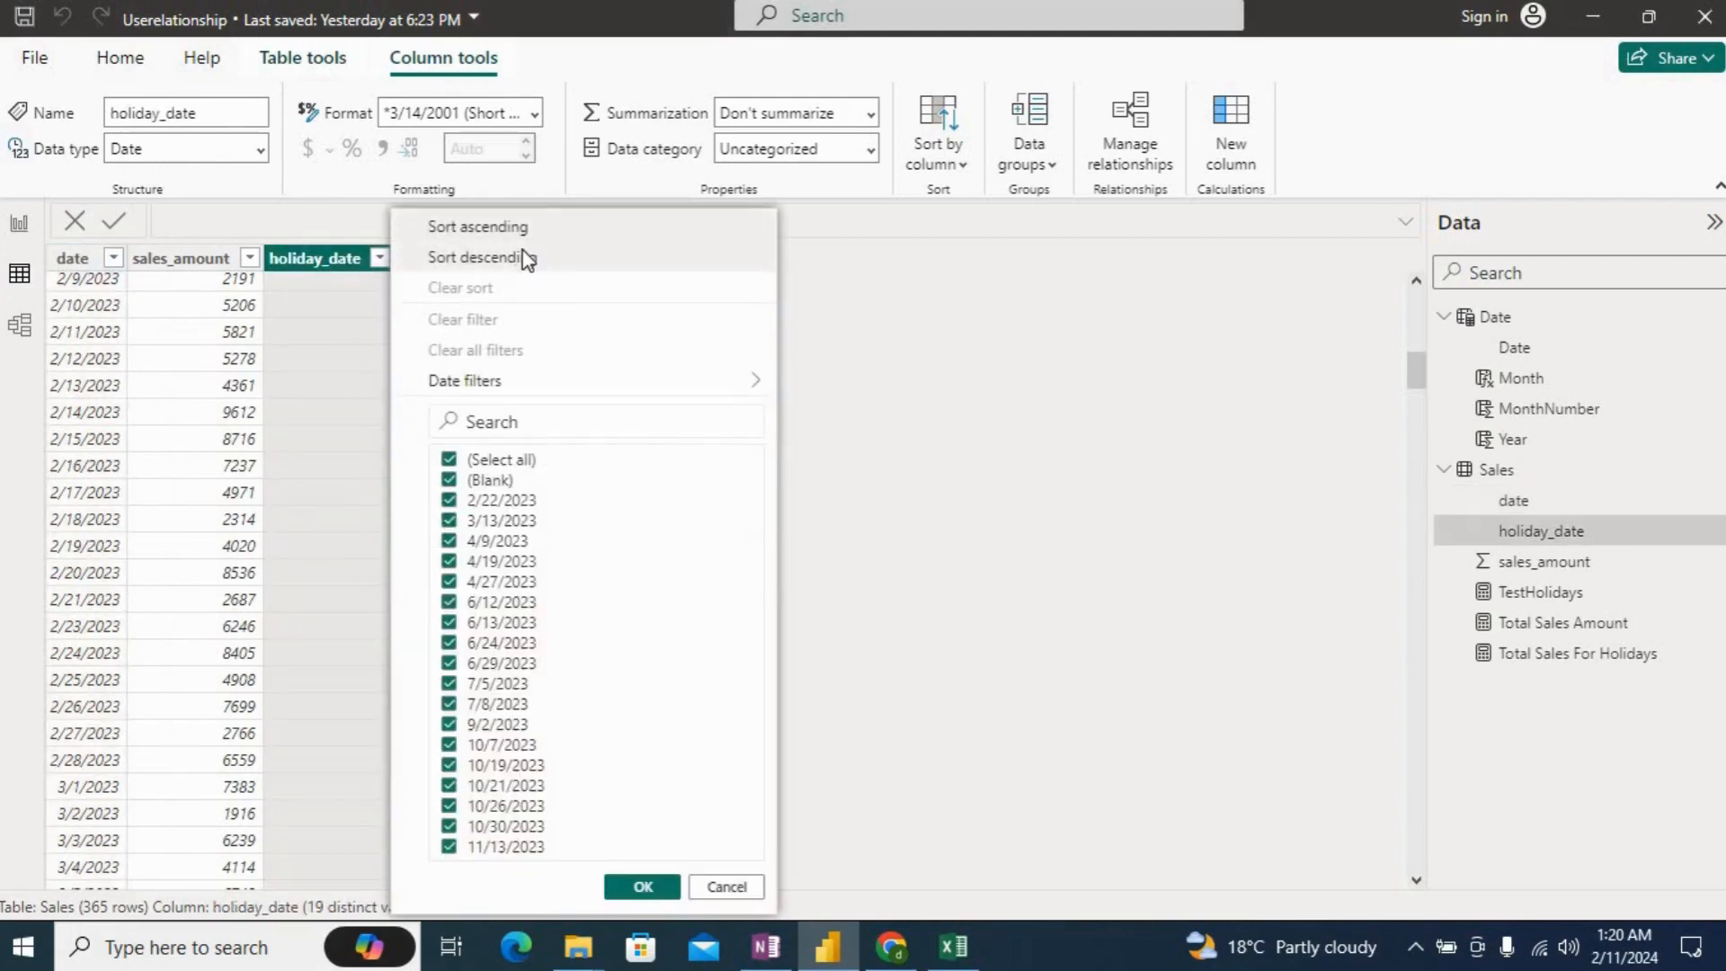
pyautogui.click(530, 258)
pyautogui.scroll(10, 332, 315)
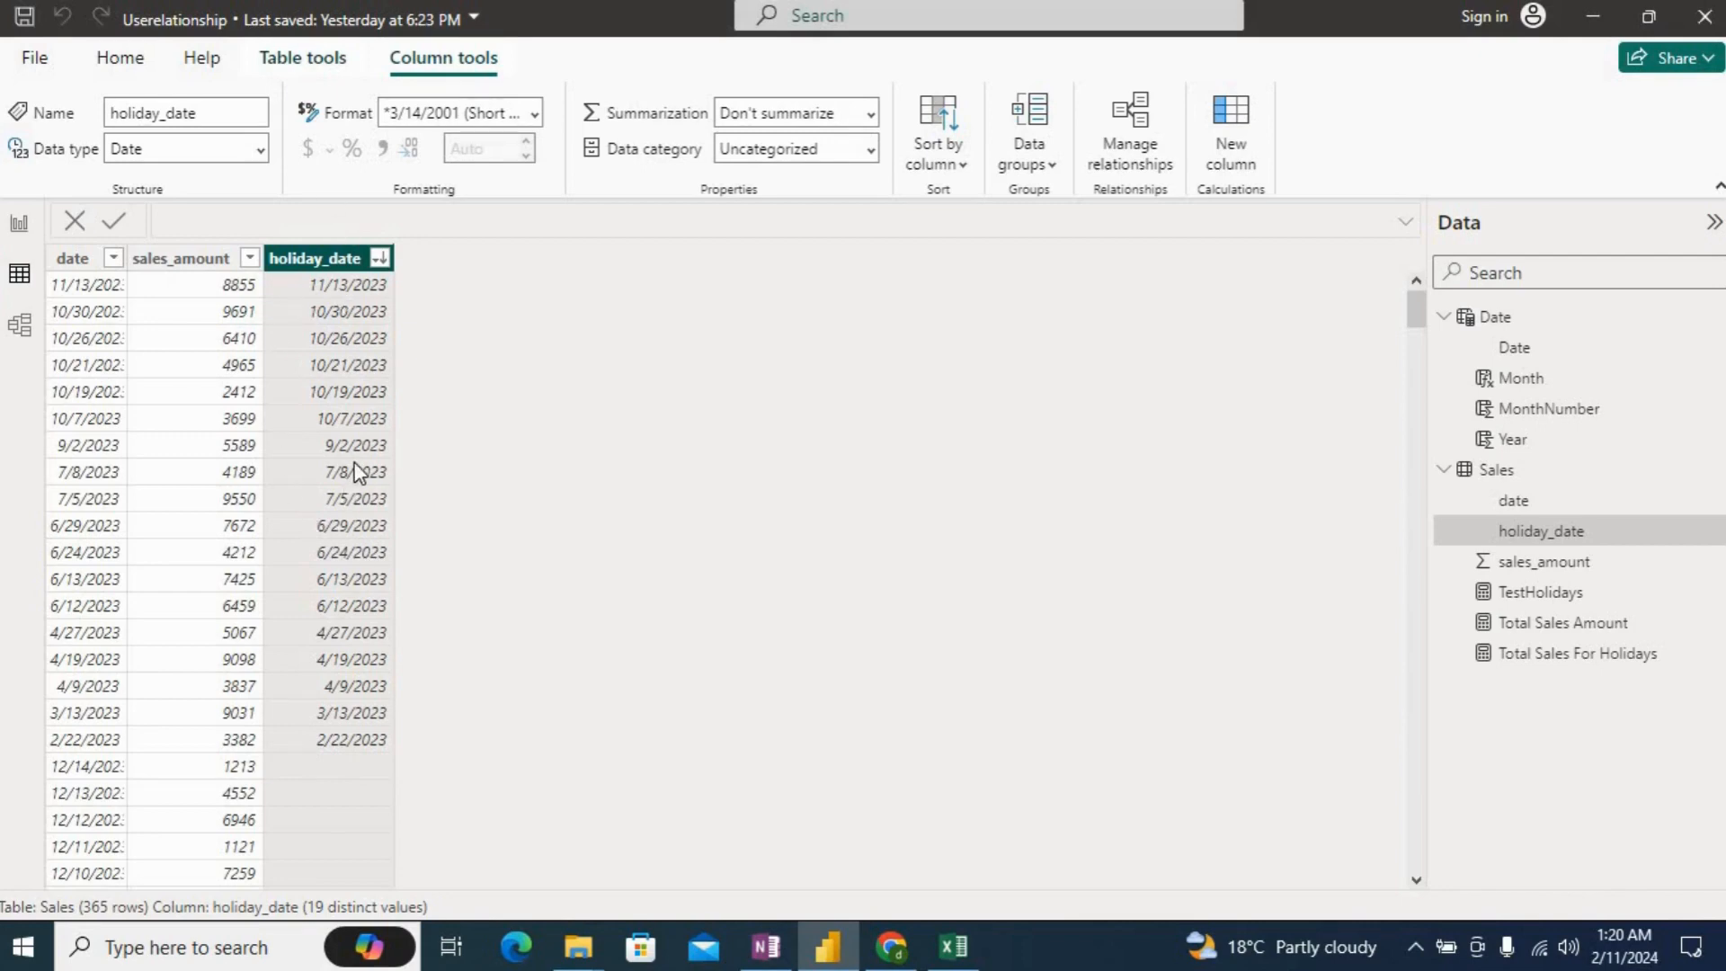
# Step: Examine the active and inactive Date–Sales relationships in the model diagram and the question text on Page 1
pyautogui.click(20, 223)
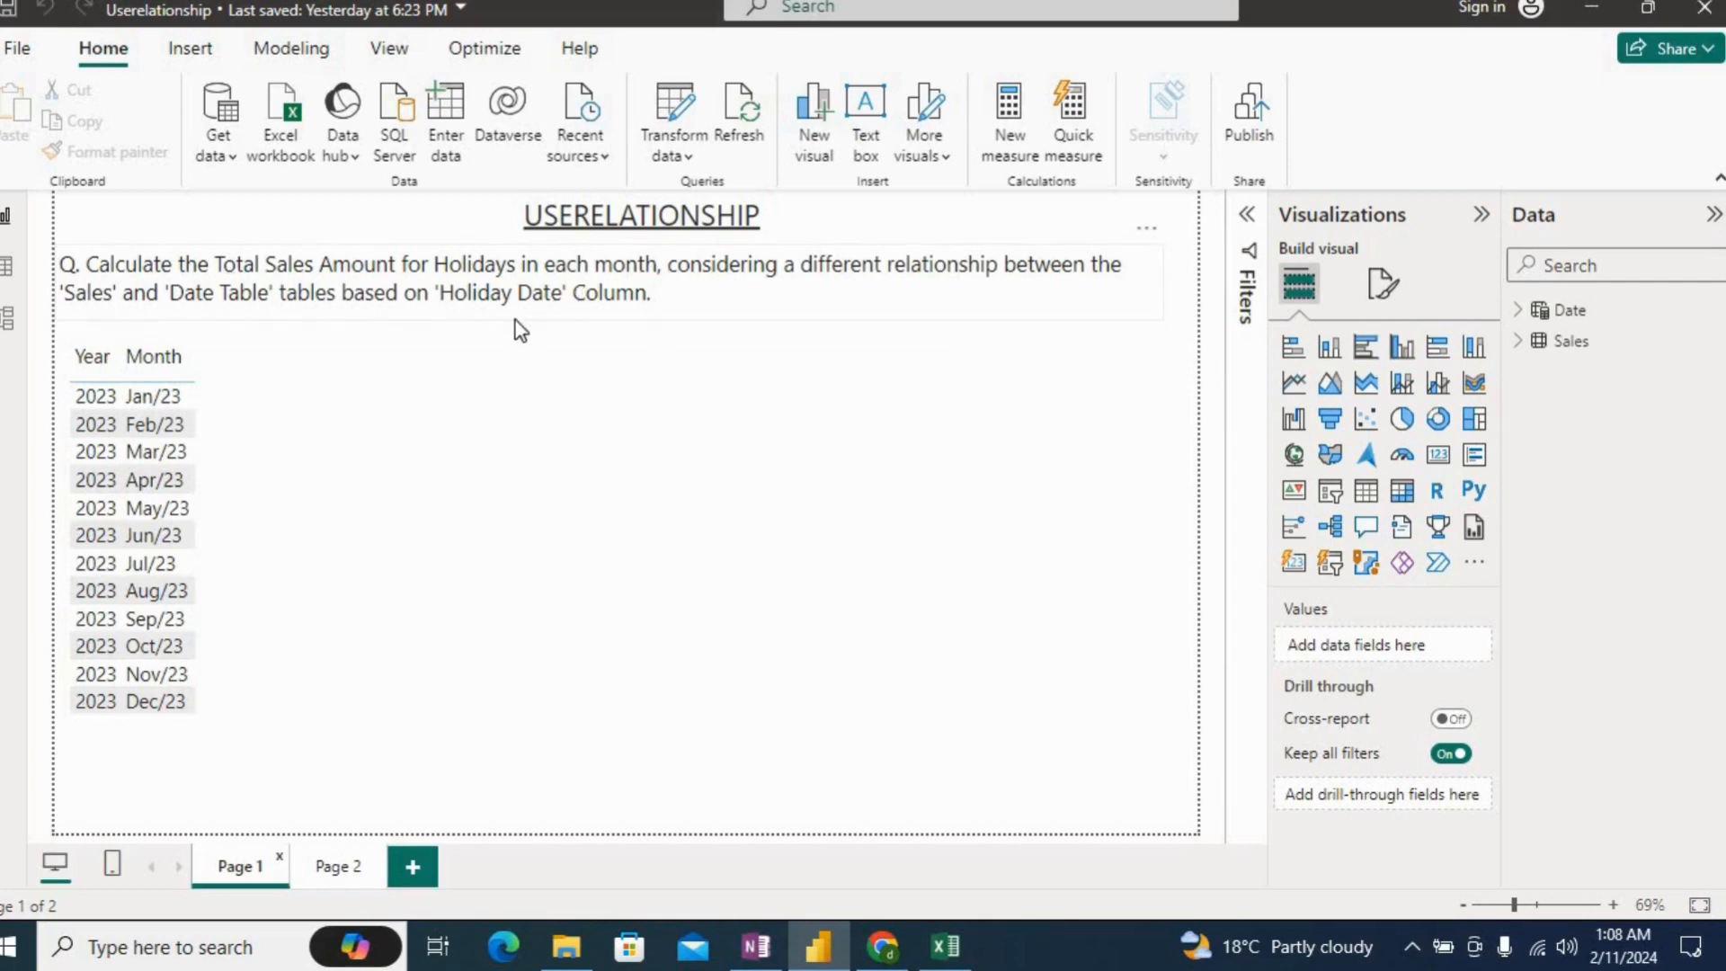
pyautogui.click(6, 319)
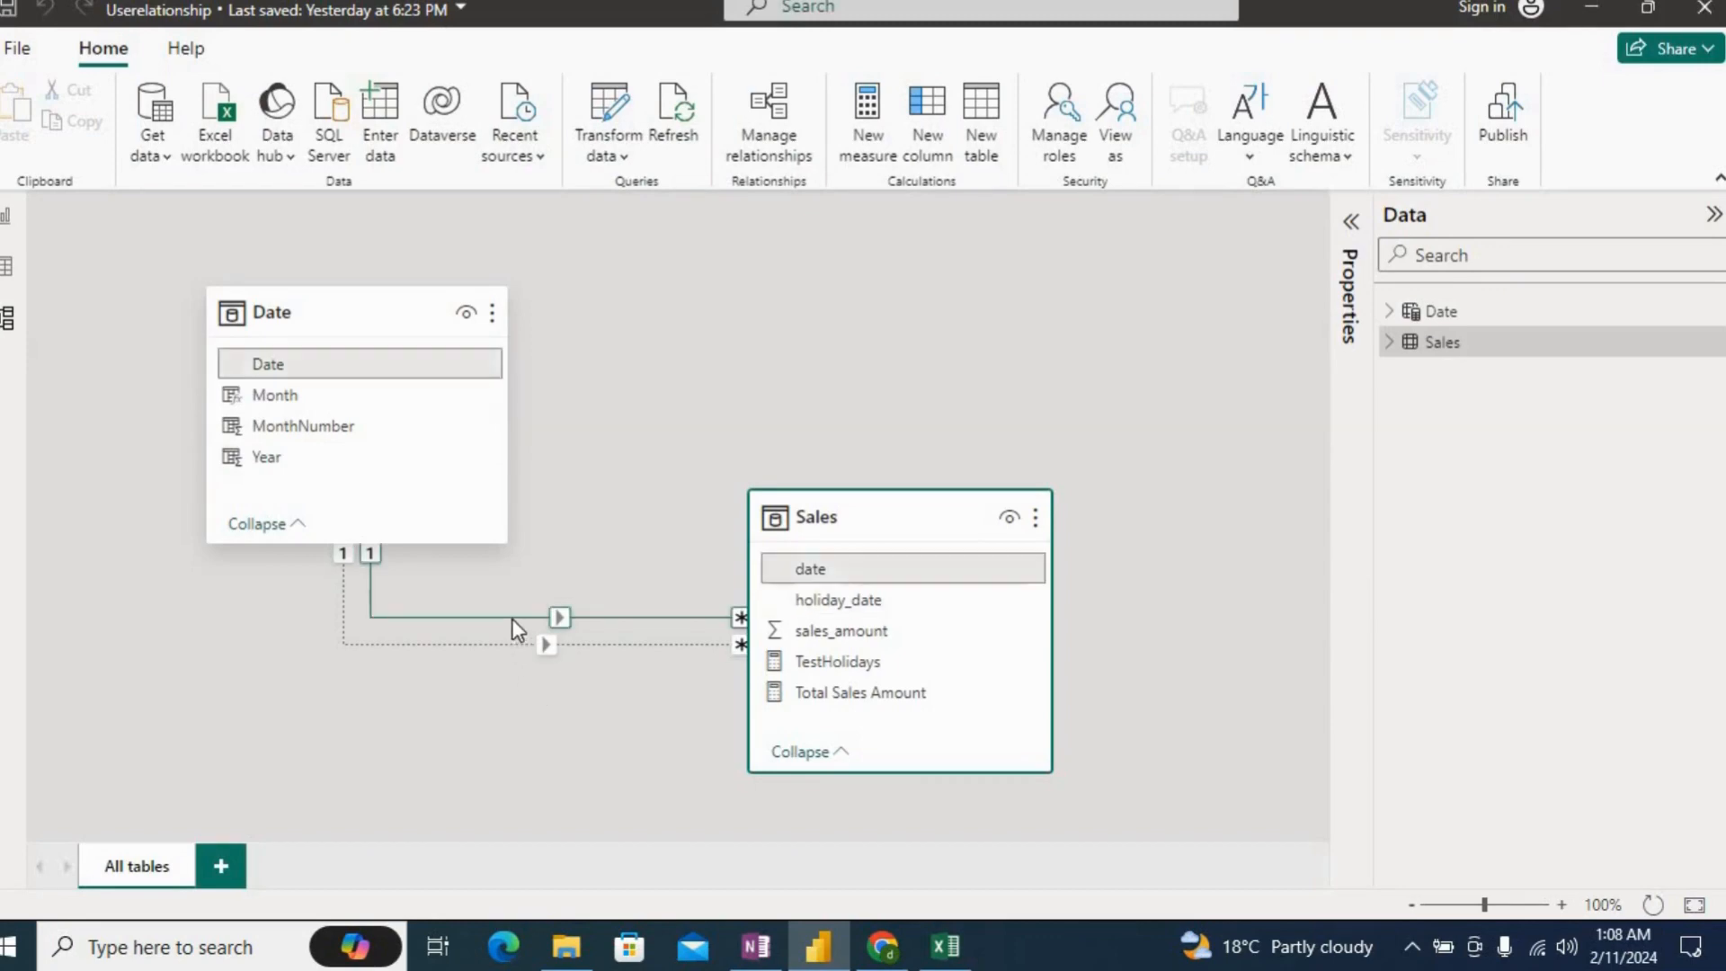
pyautogui.click(512, 619)
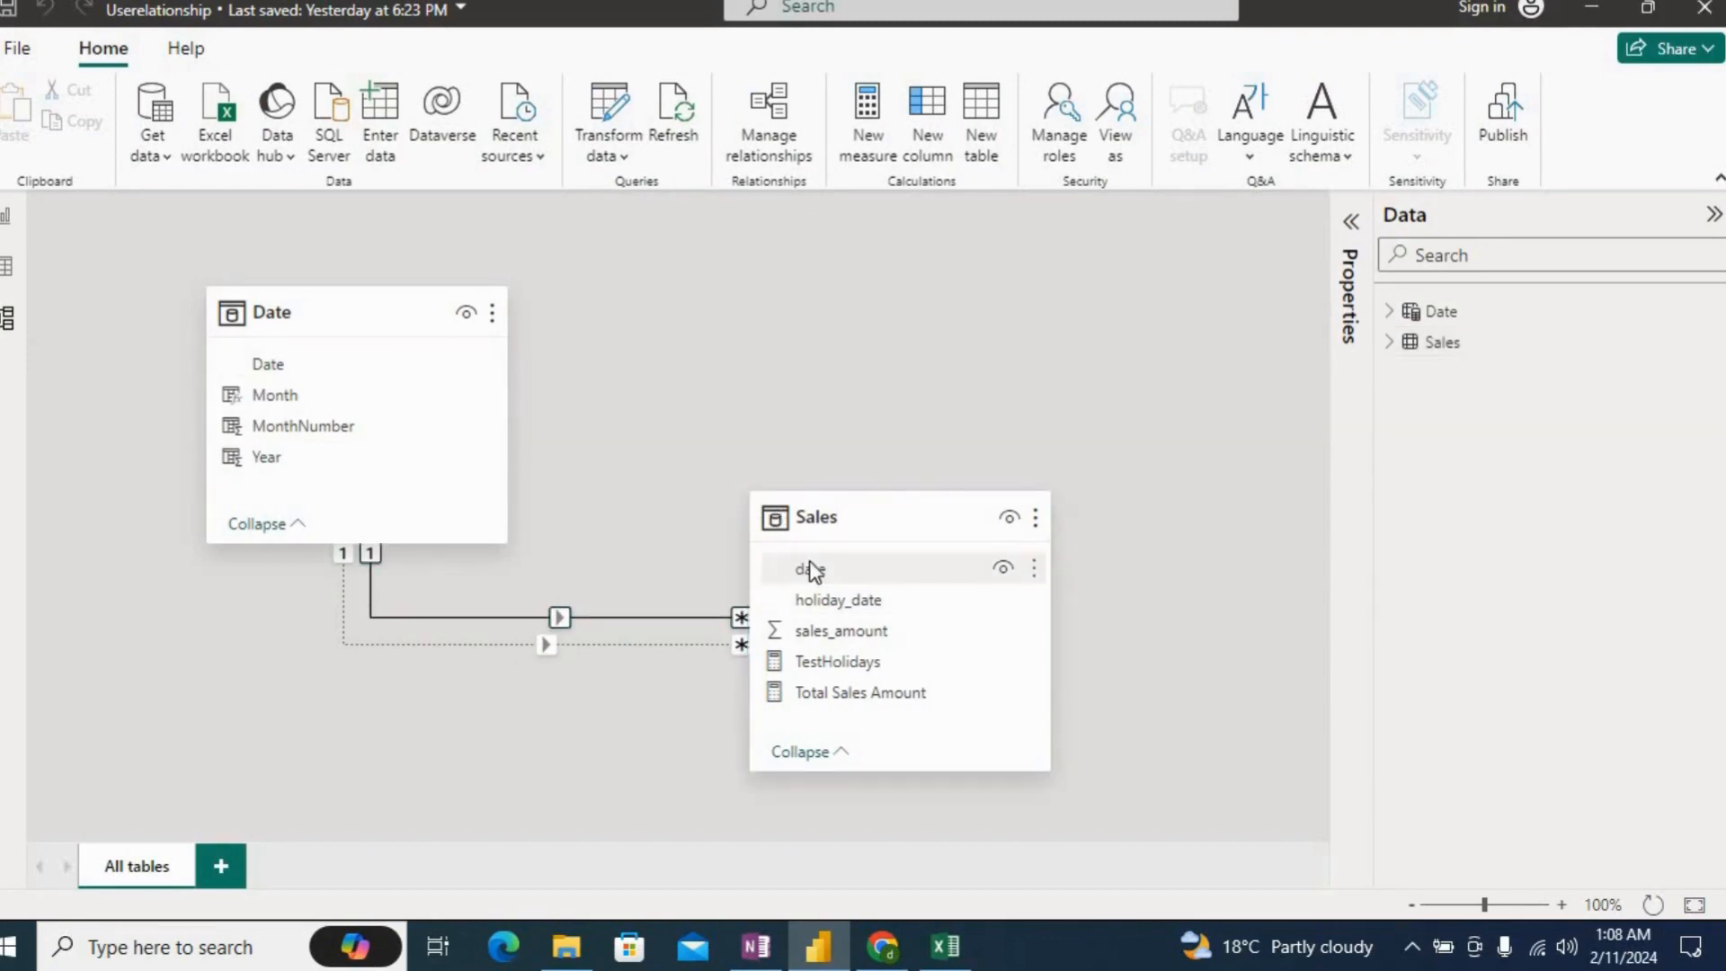
pyautogui.click(477, 644)
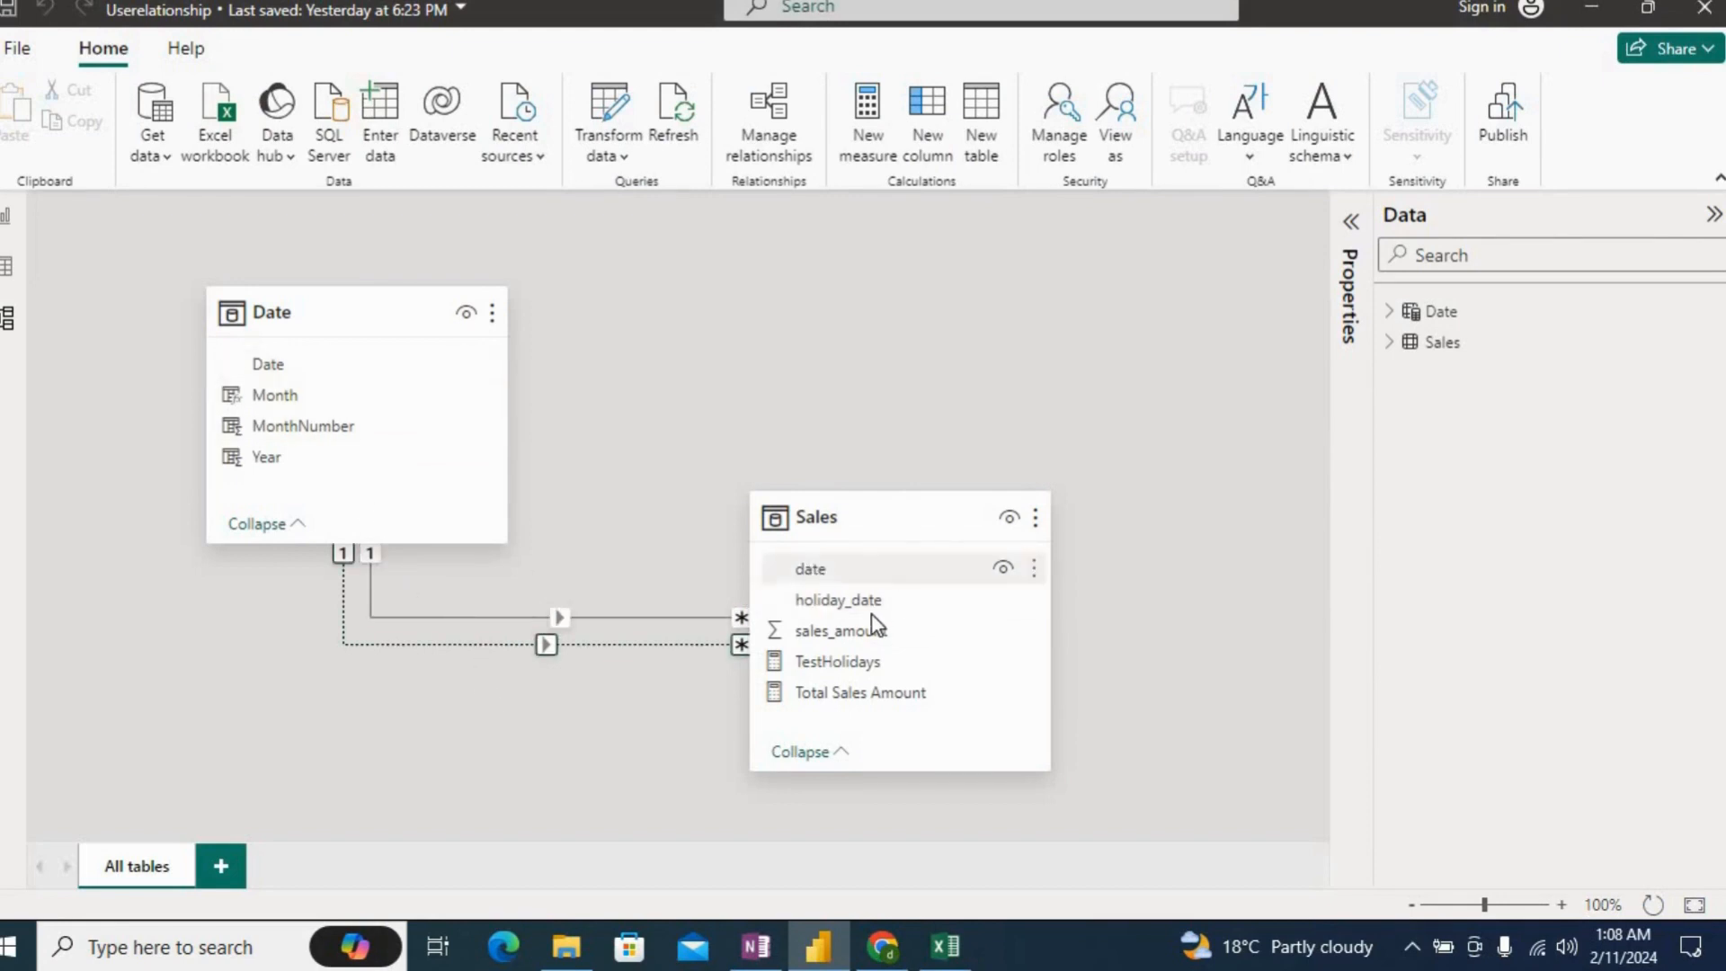
pyautogui.click(16, 221)
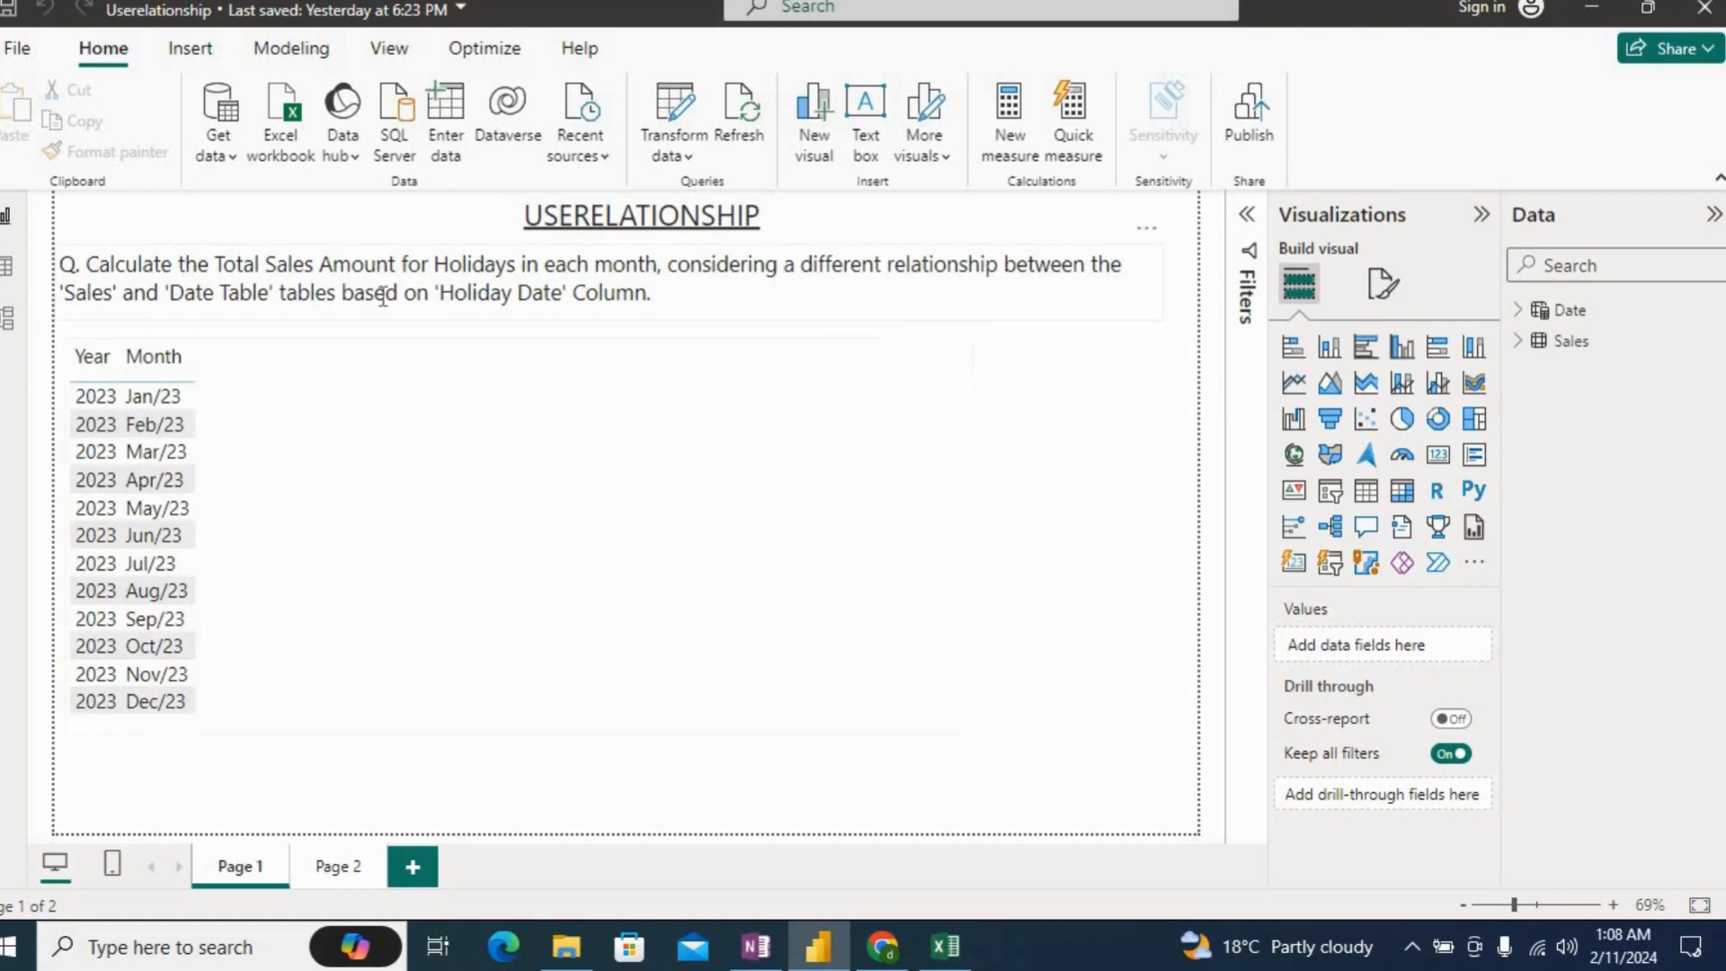
pyautogui.click(686, 280)
pyautogui.keyDown('shift'); pyautogui.click(680, 270); pyautogui.keyUp('shift')
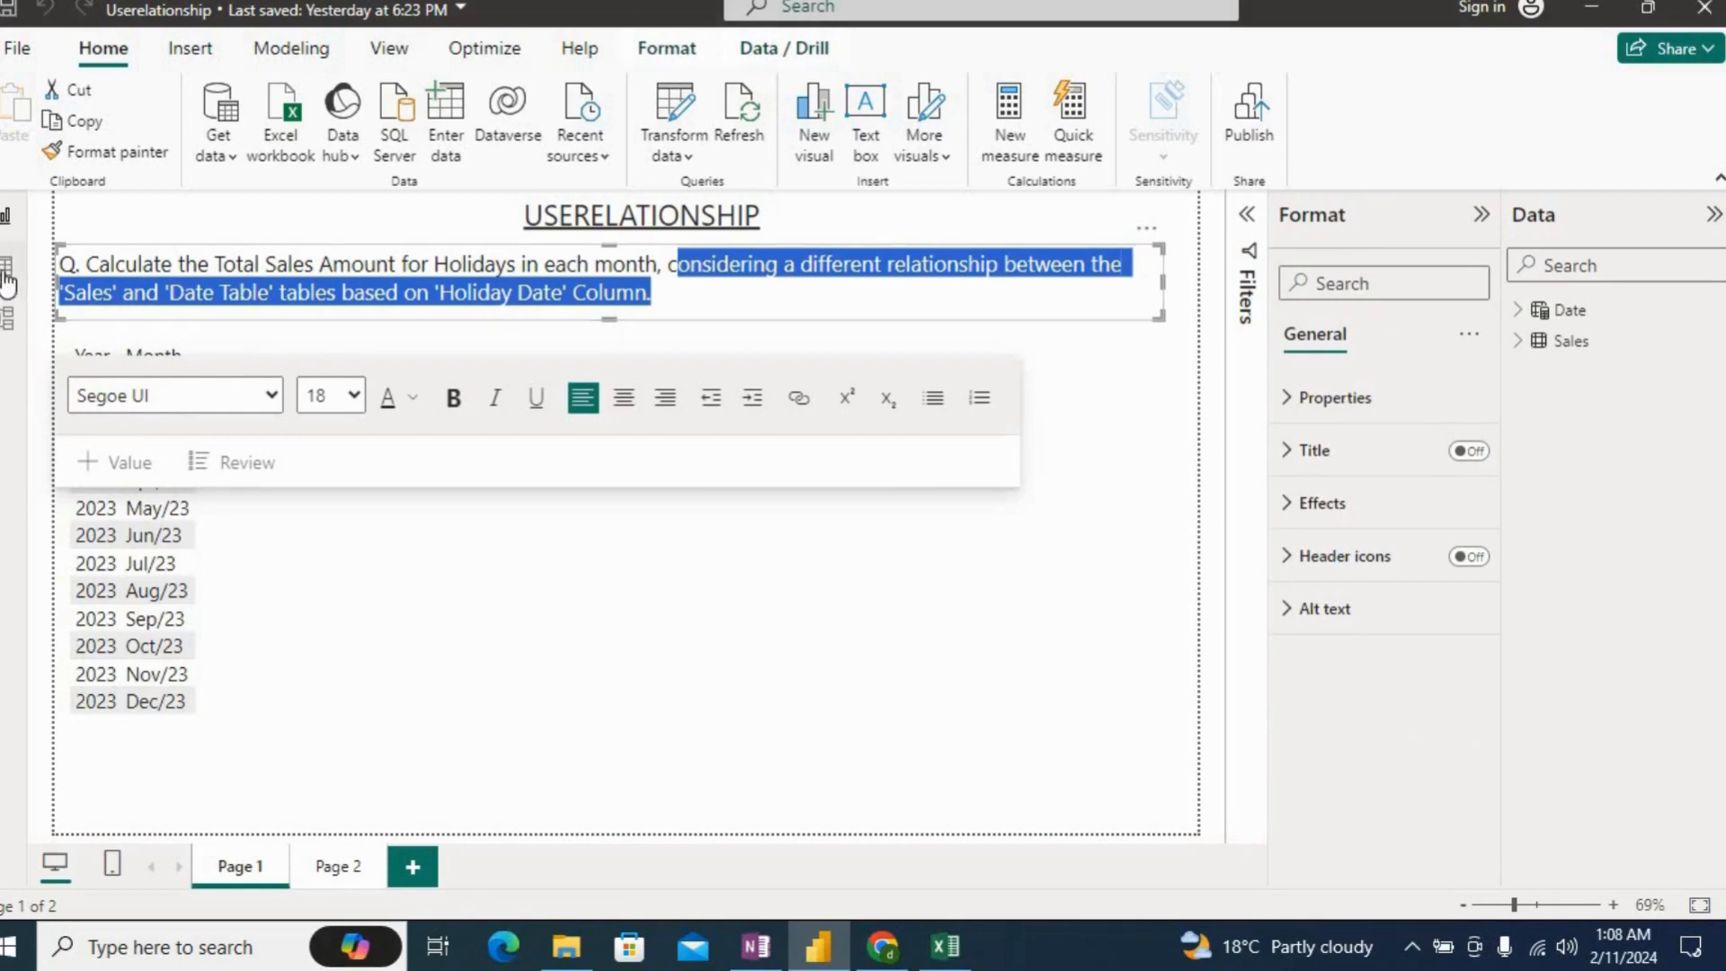
# Step: Add the Total Sales Amount measure to the Year and Month table visual on Page 1
pyautogui.click(358, 730)
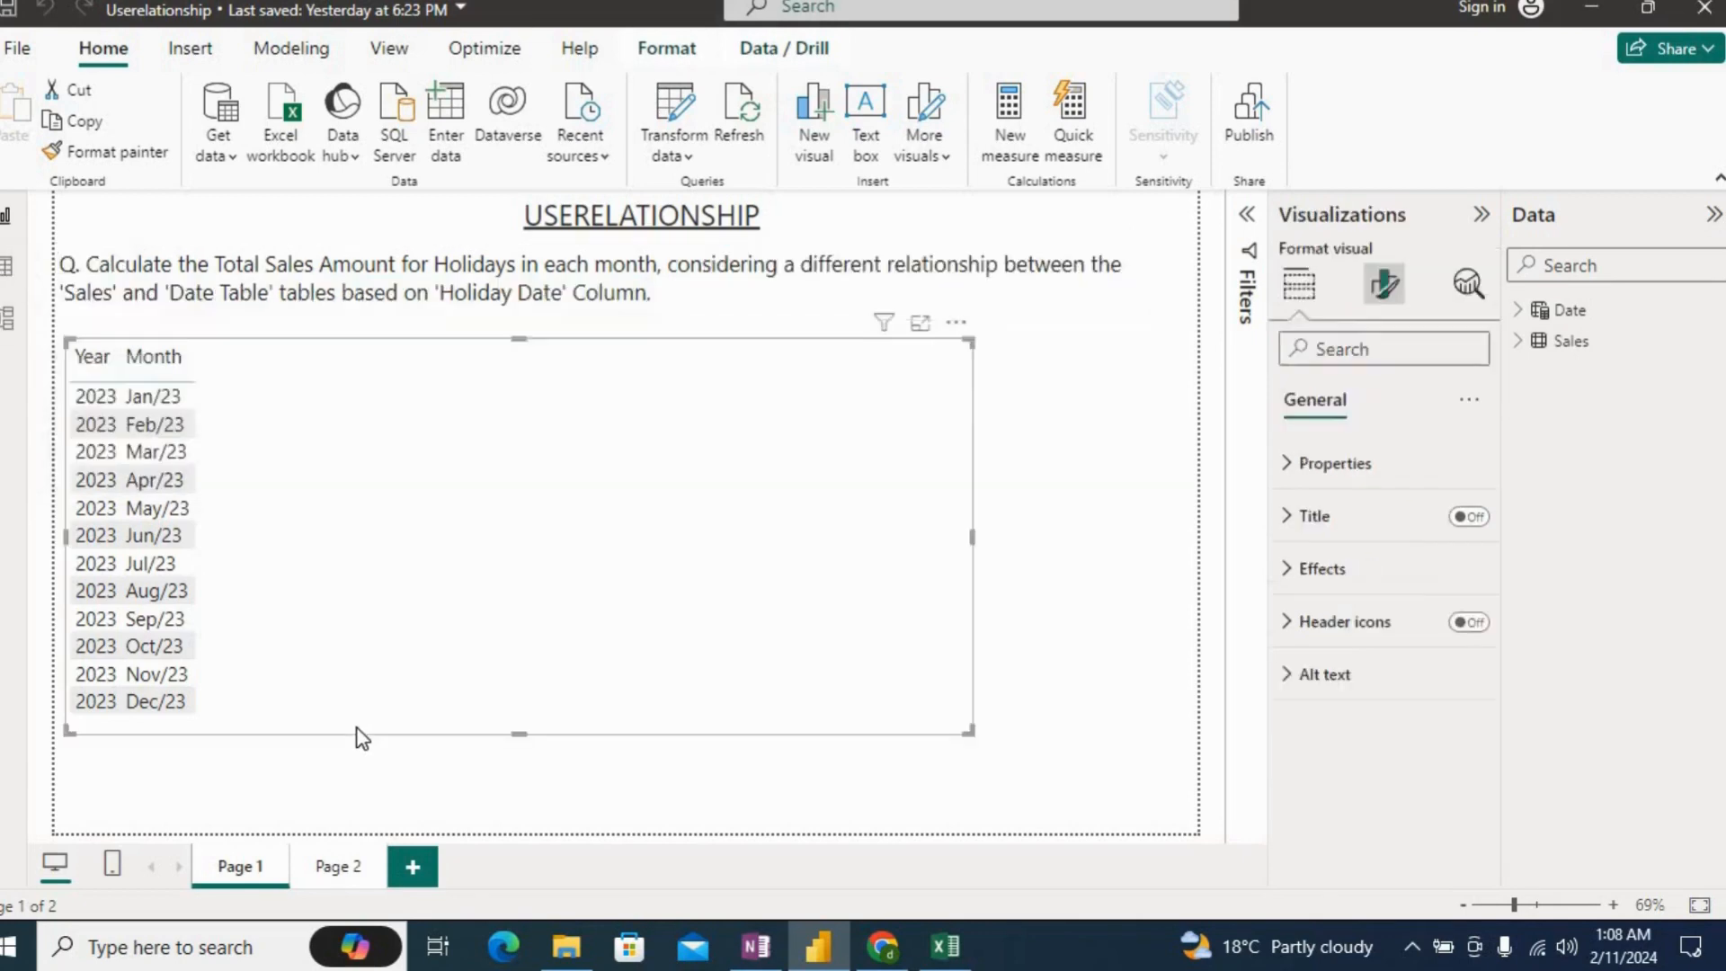
pyautogui.click(1519, 341)
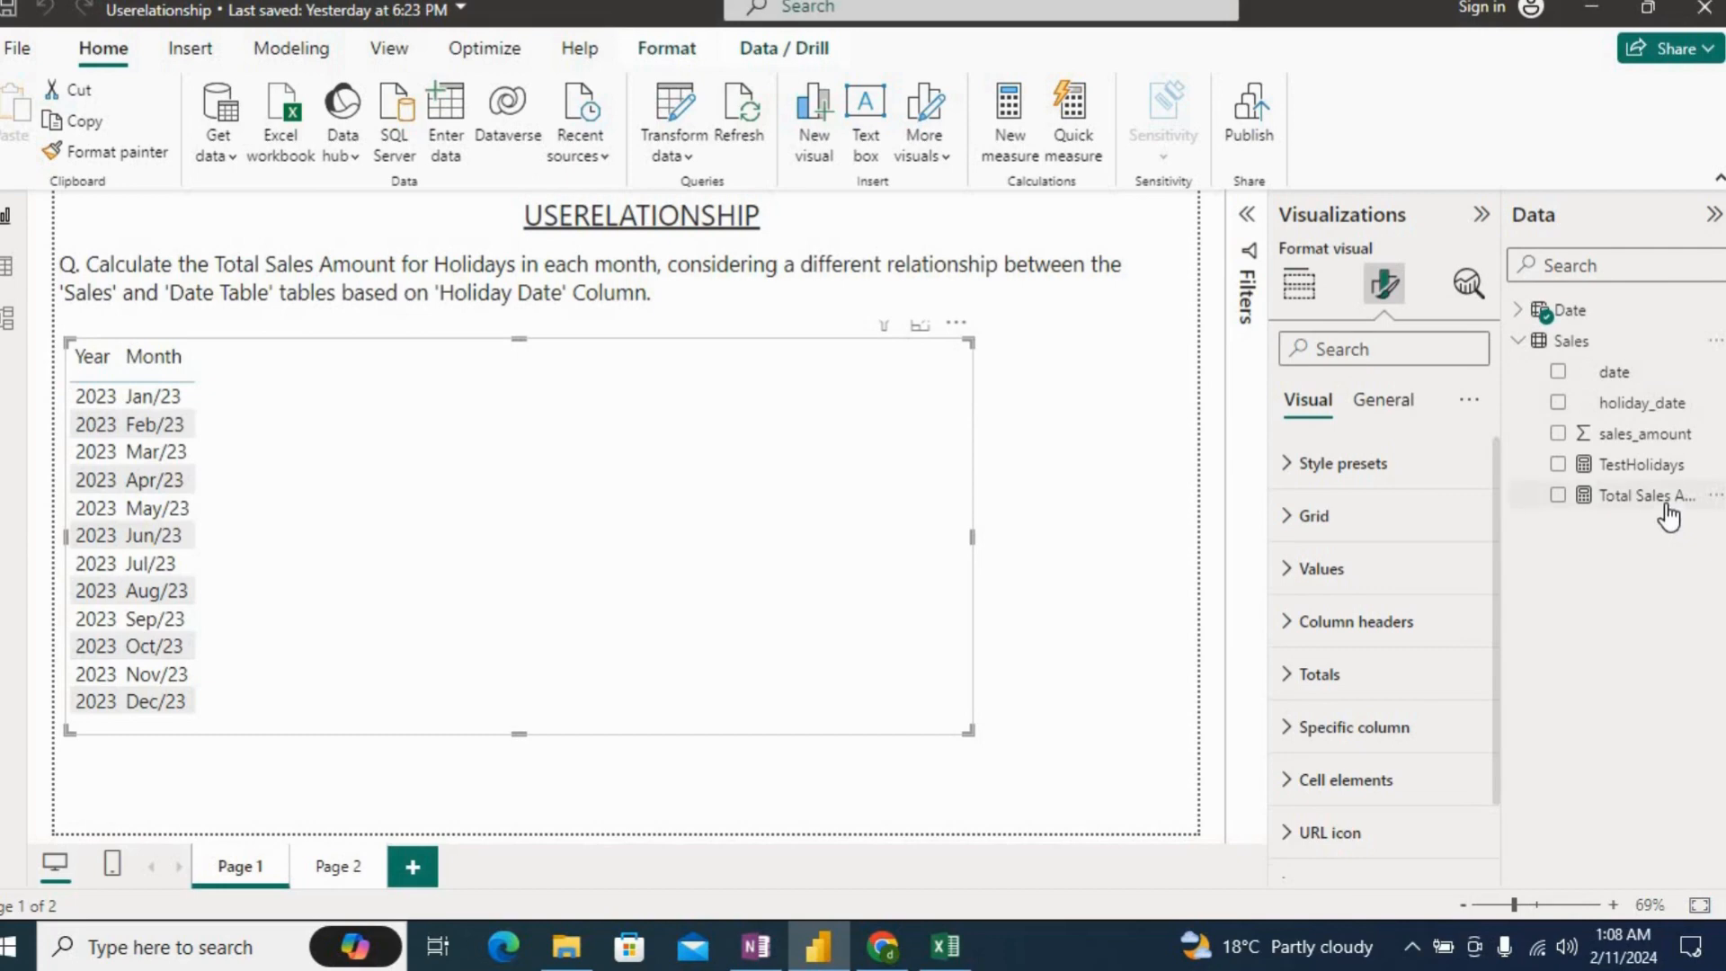
pyautogui.moveTo(1661, 513); pyautogui.dragTo(710, 625)
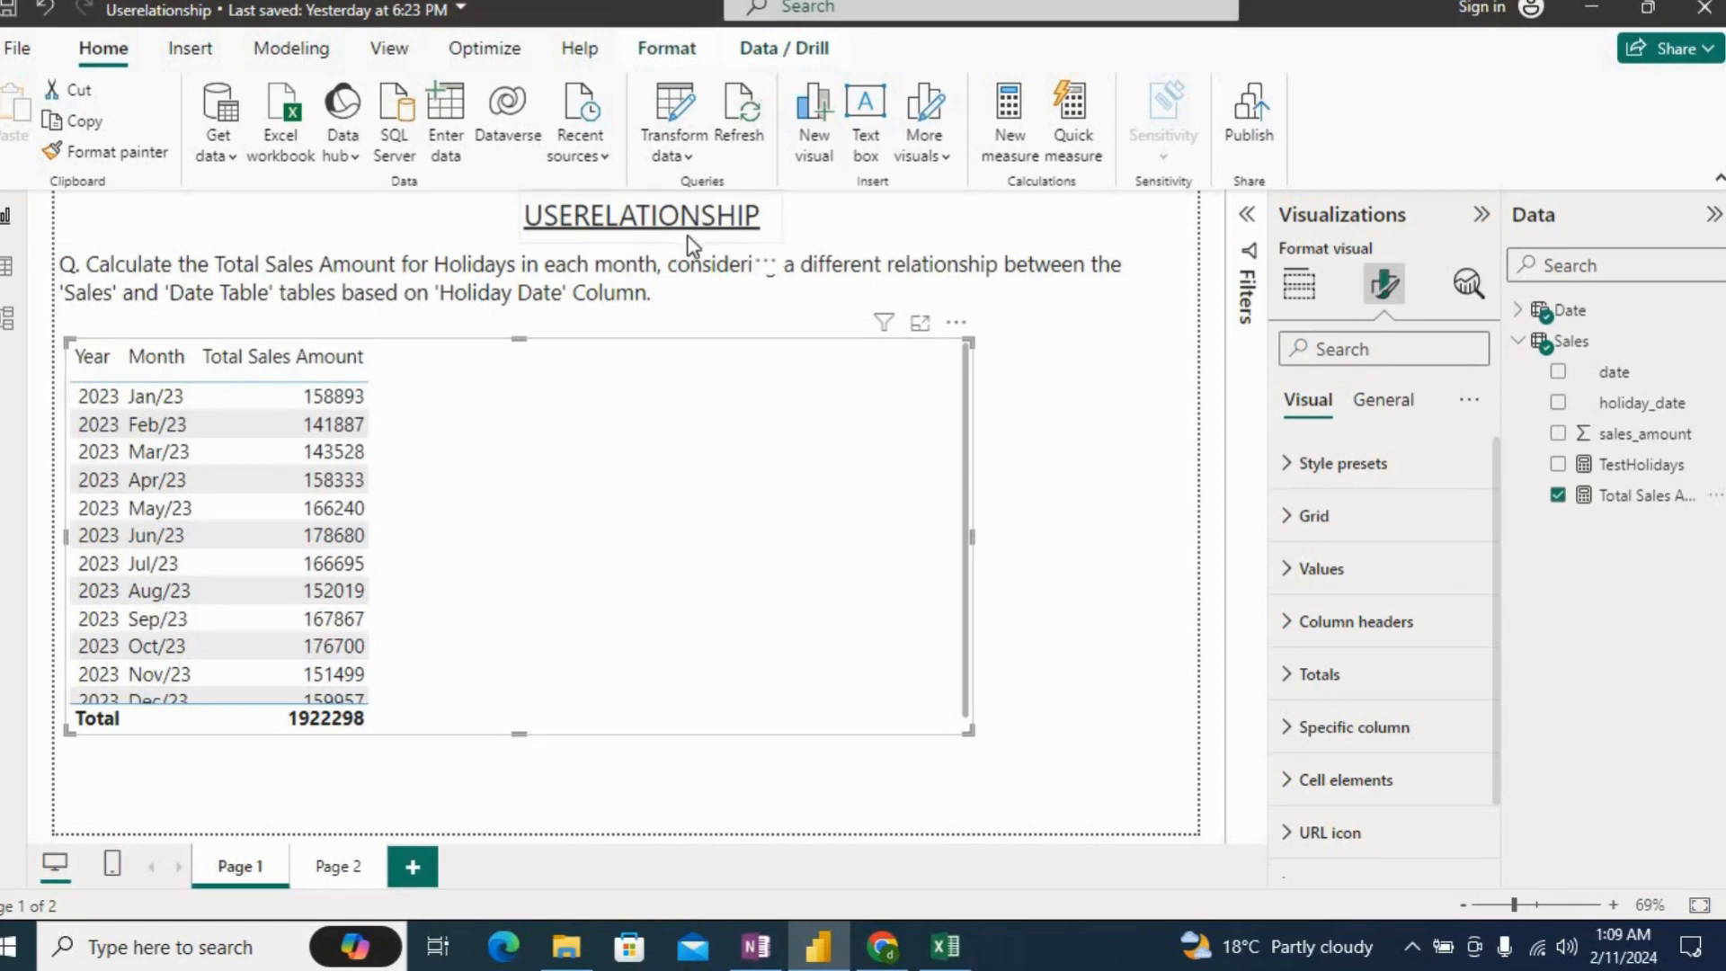
# Step: Create a measure in the Sales table named Total Sales For Holidays and begin its formula with CALCULATE
pyautogui.click(1713, 341)
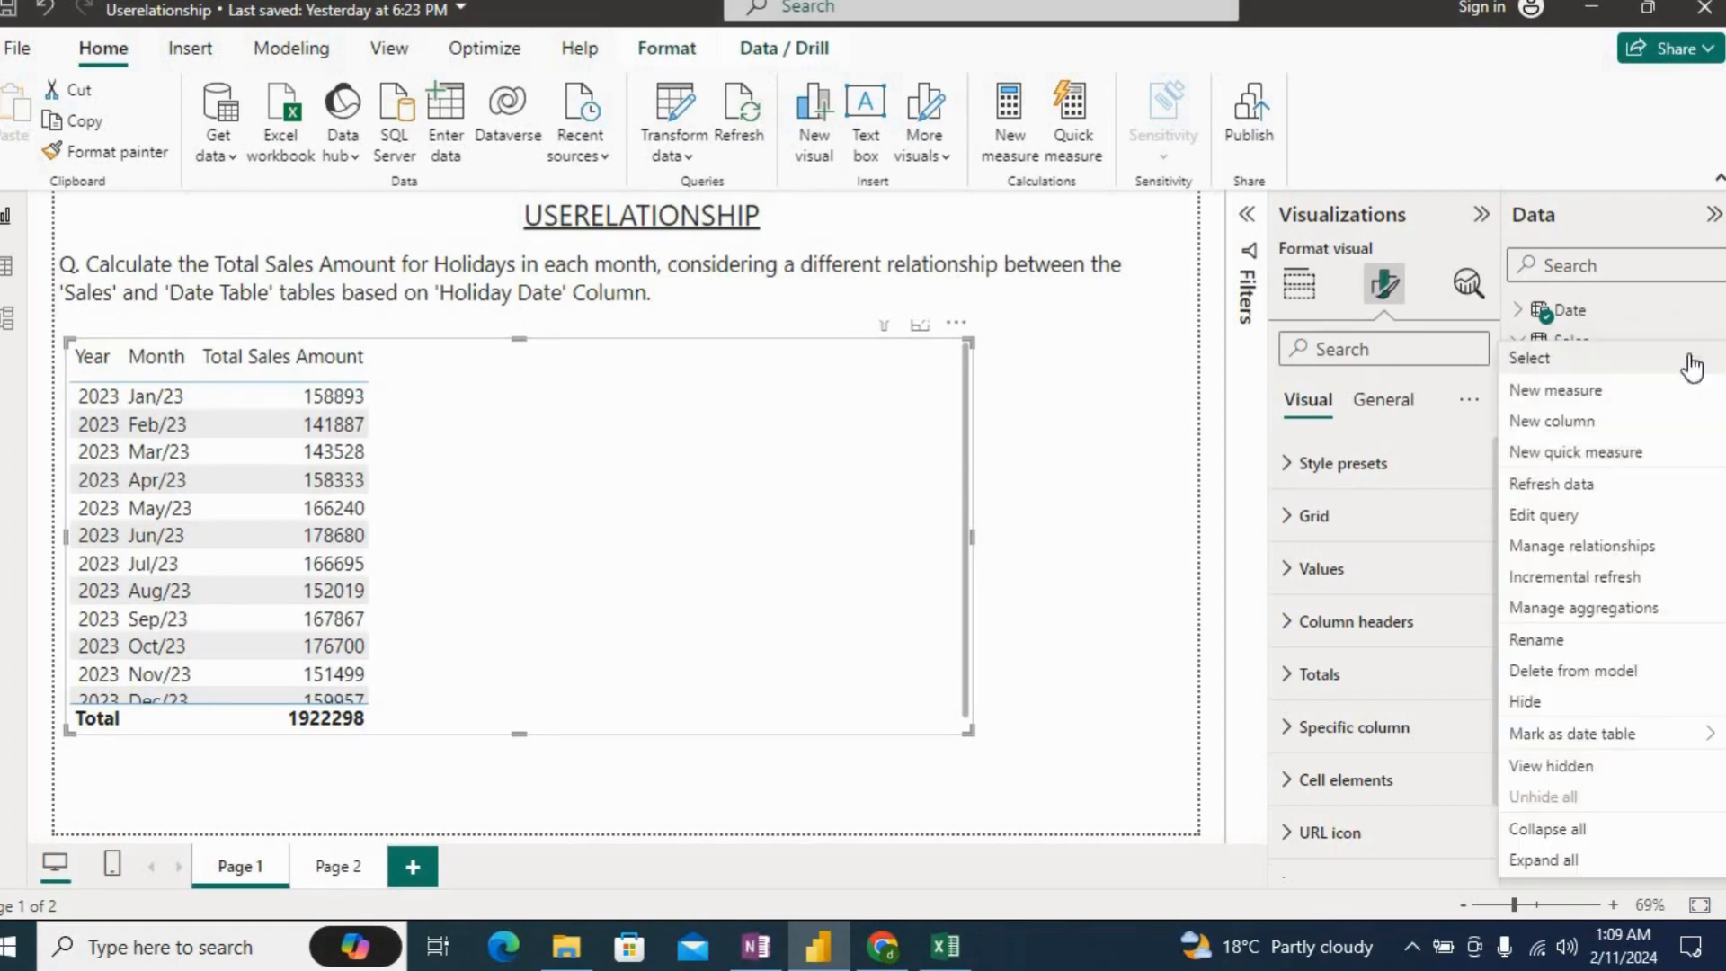
pyautogui.click(1585, 394)
pyautogui.hotkey('ctrl', 'a')
pyautogui.press('BackSpace')
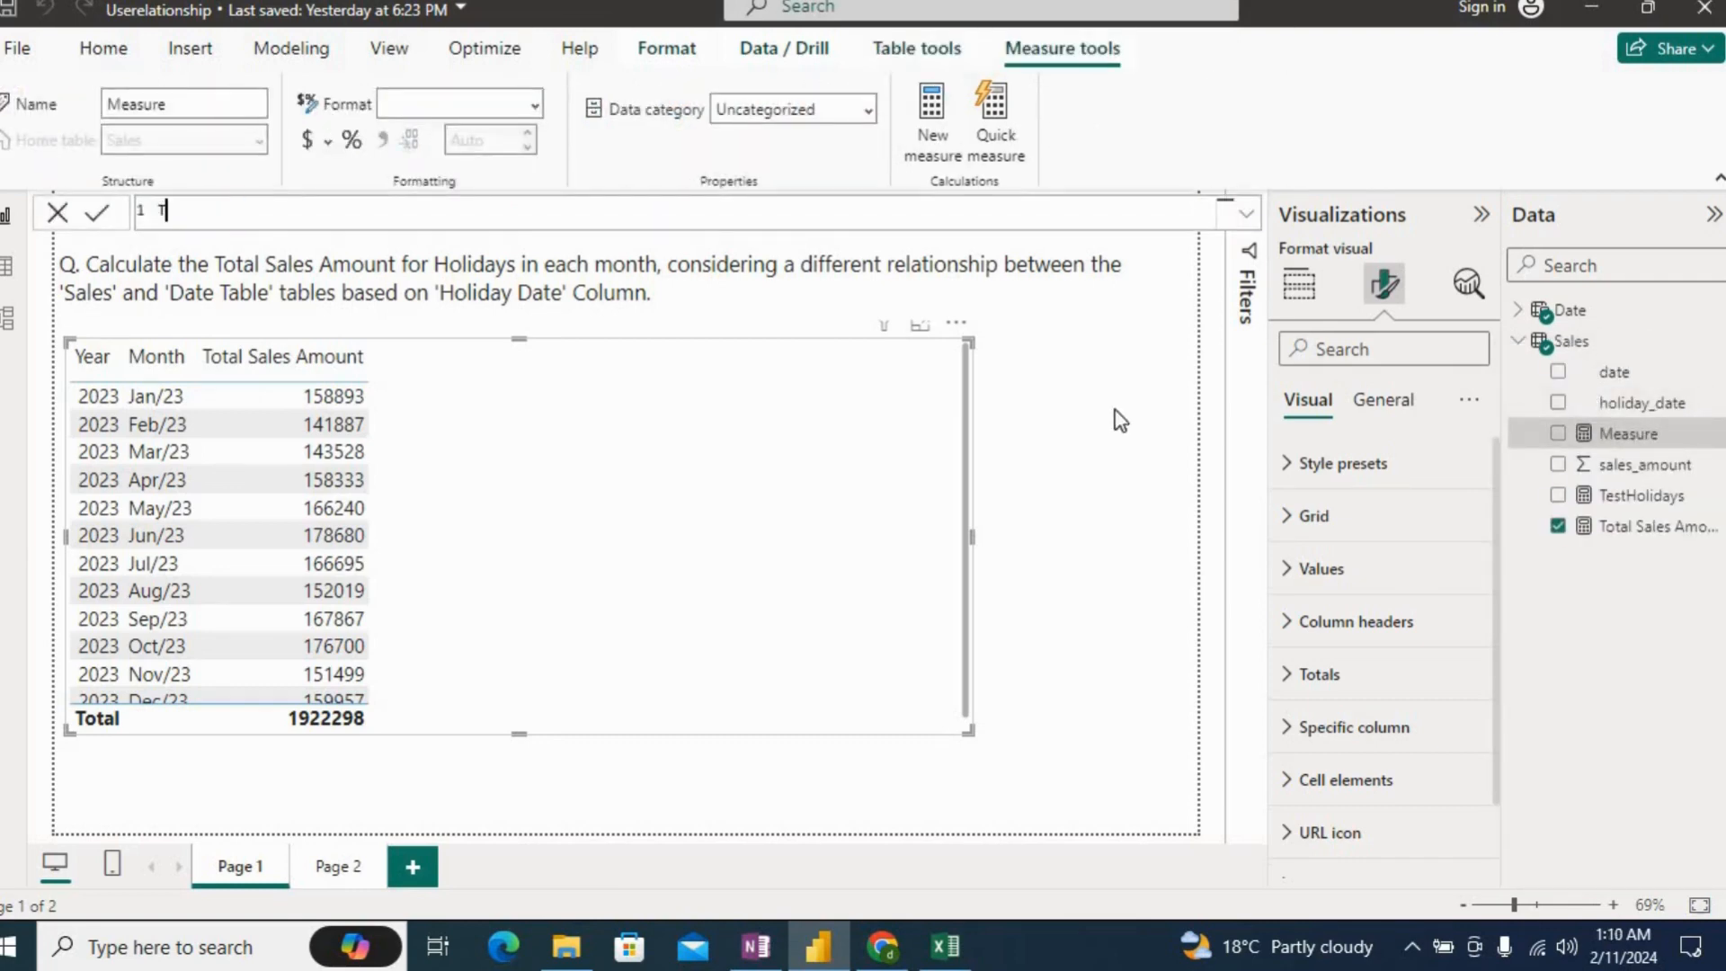
pyautogui.write('Total Sales For Holida')
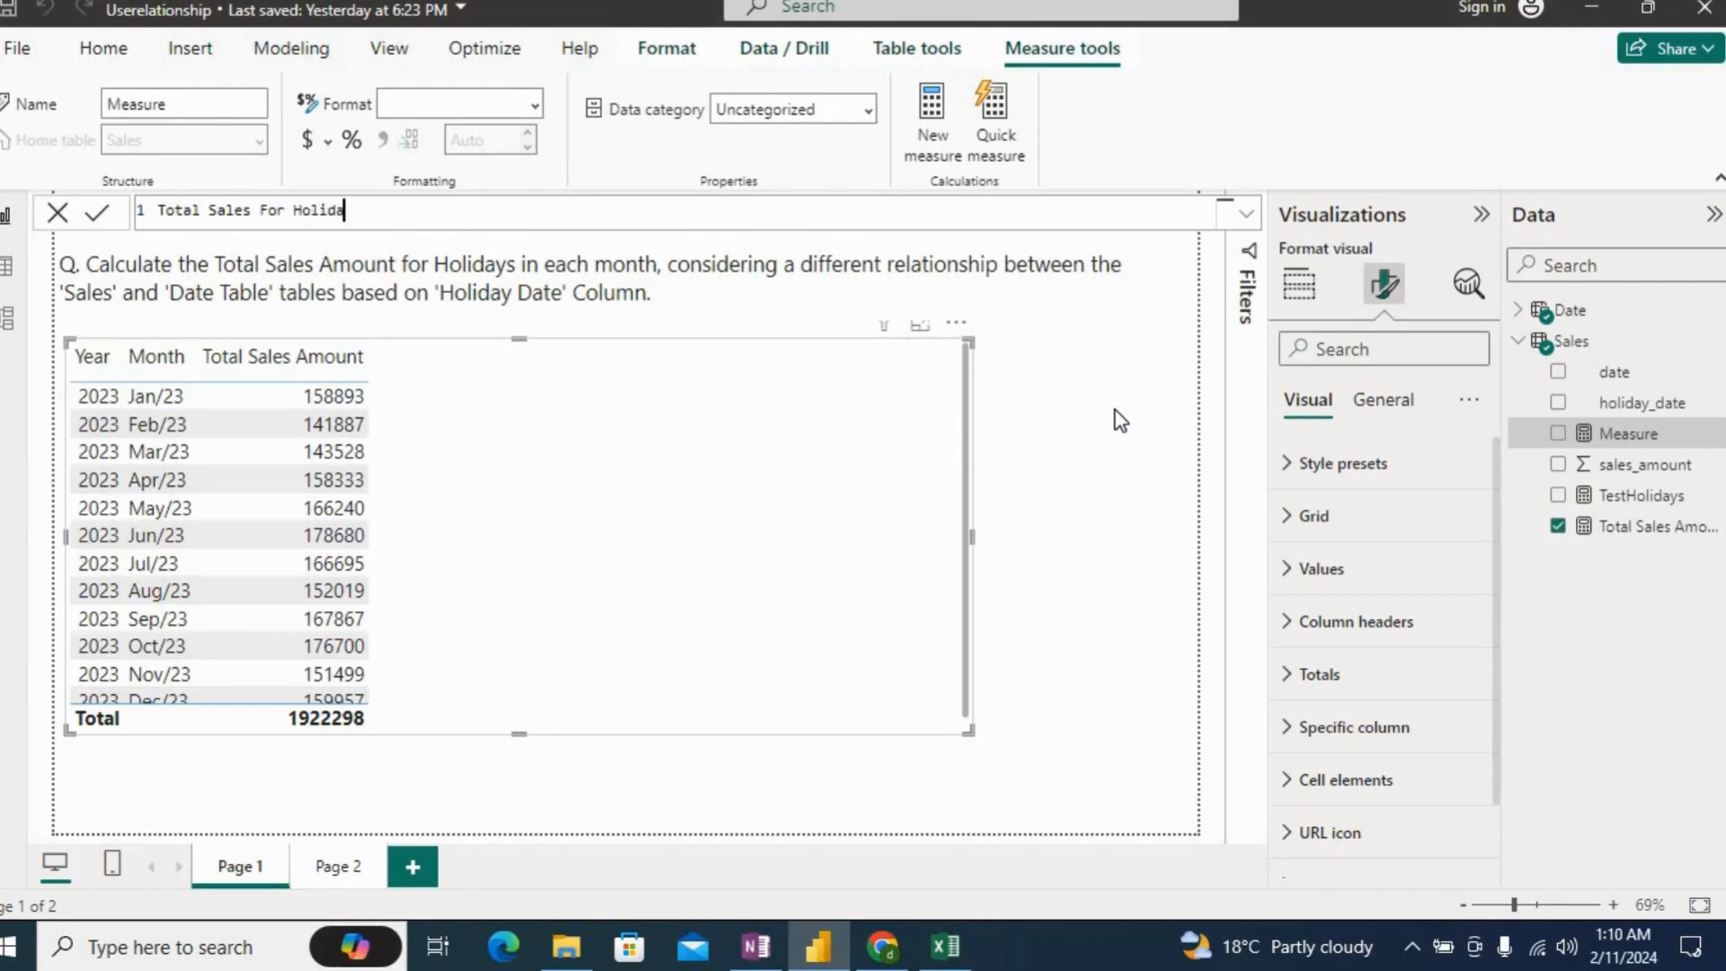
pyautogui.write('ys = CALCULATE(')
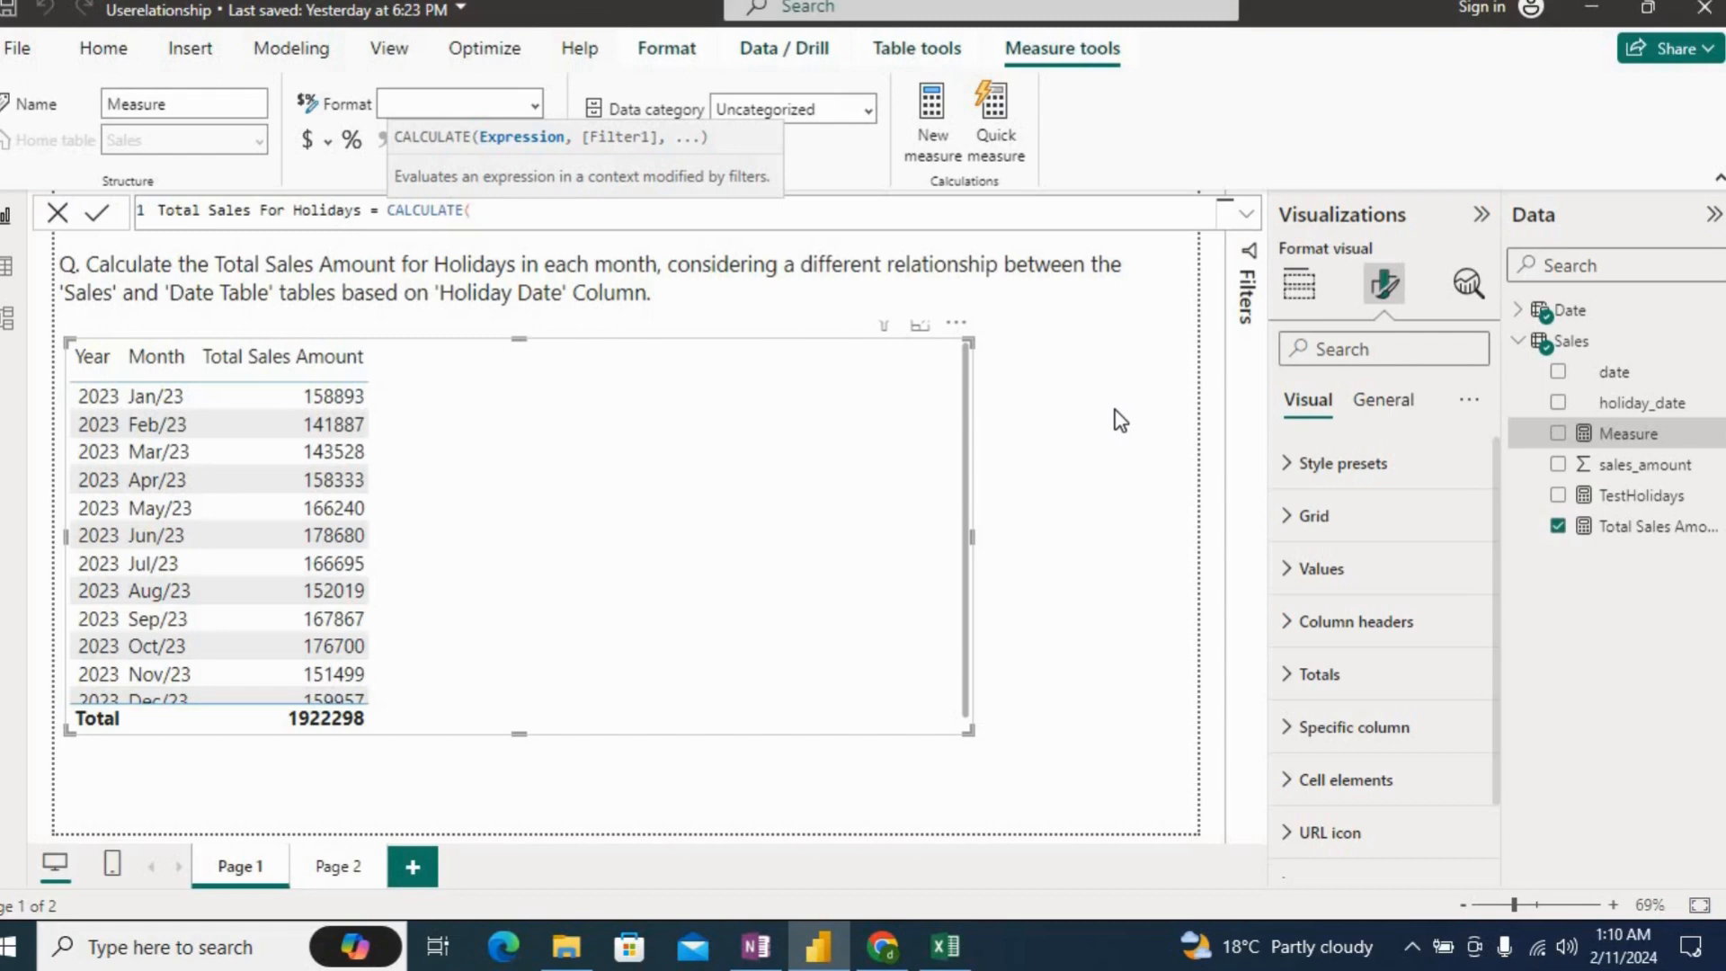
# Step: Enter SUM of Sales[sales_amount] as the expression inside CALCULATE
pyautogui.write('SUM(')
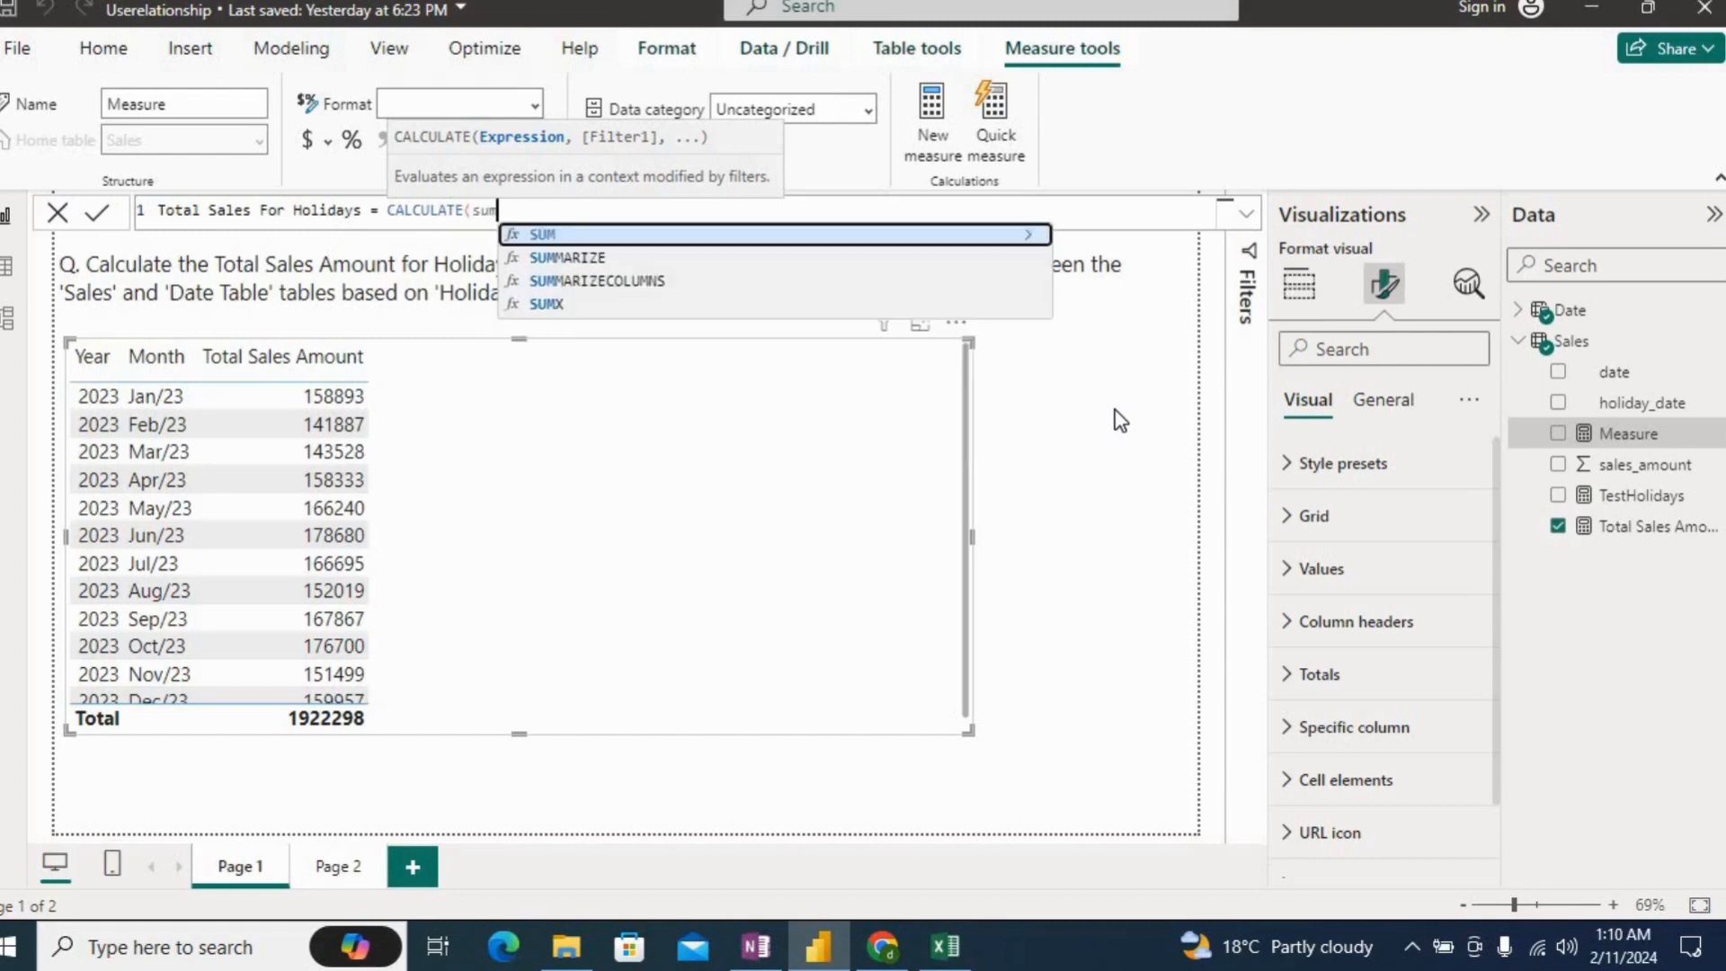
pyautogui.press('Down')
pyautogui.press('Down')
pyautogui.press('Down')
pyautogui.press('Down')
pyautogui.press('Down')
pyautogui.press('Down')
pyautogui.press('Down')
pyautogui.press('Down')
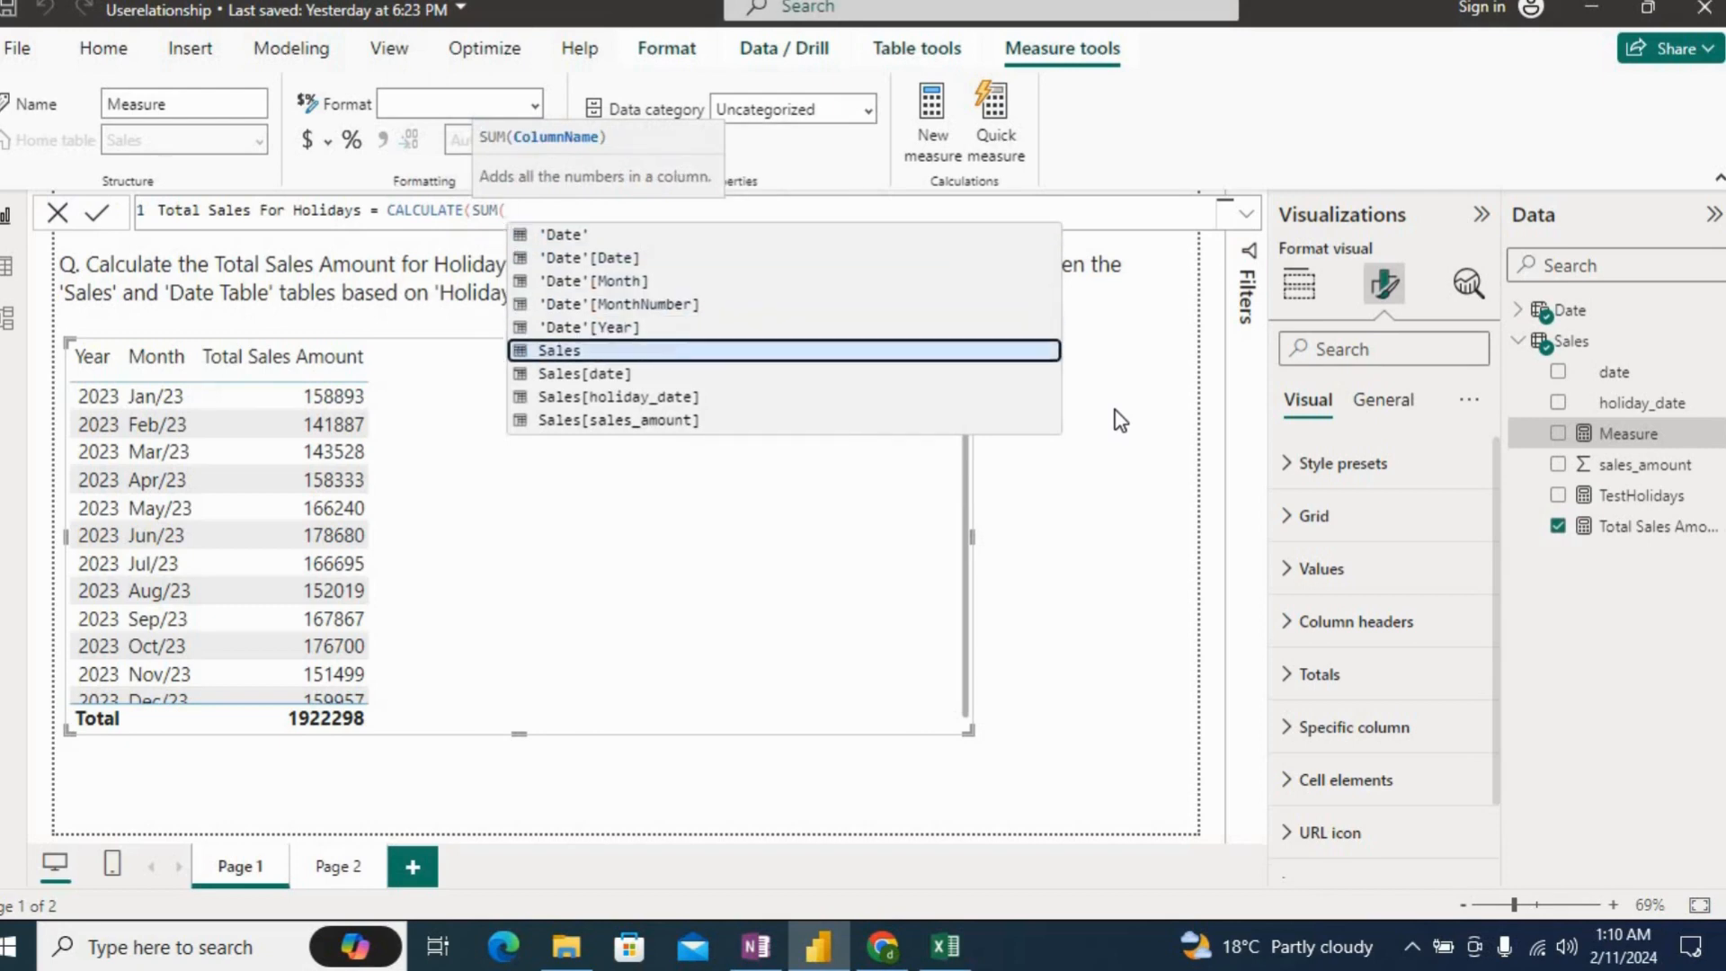
pyautogui.press('Tab')
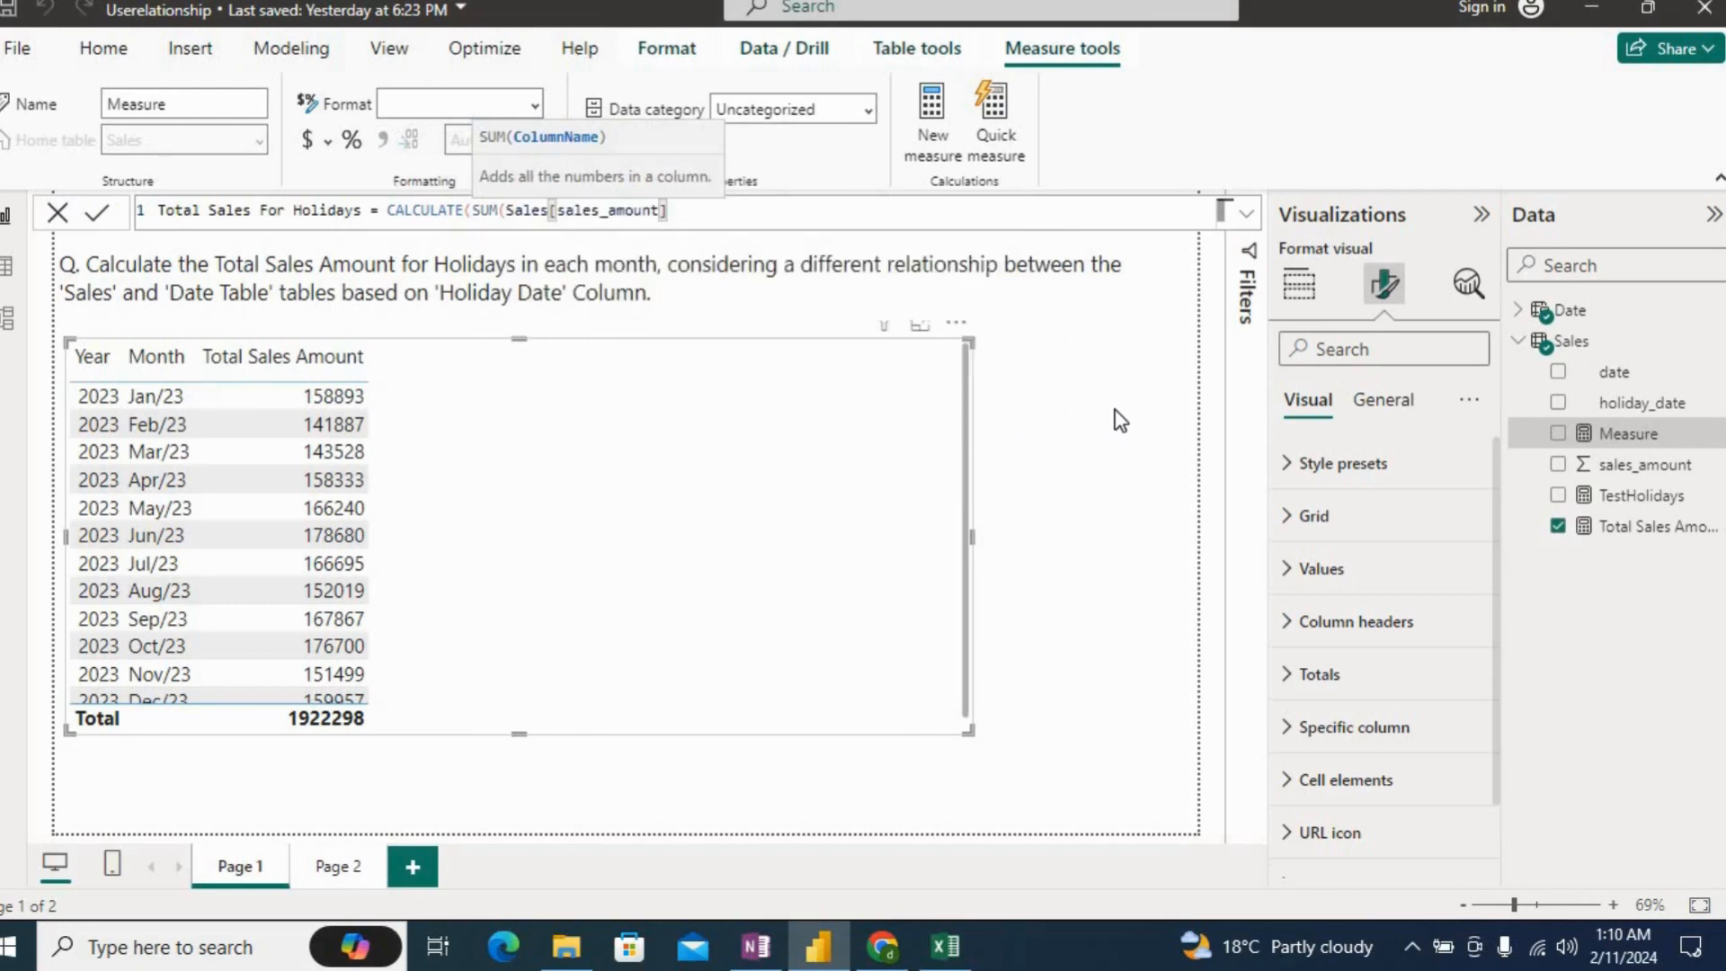
# Step: Add a USERELATIONSHIP filter to the CALCULATE formula with Sales[holiday_date] as its first column
pyautogui.write('),us')
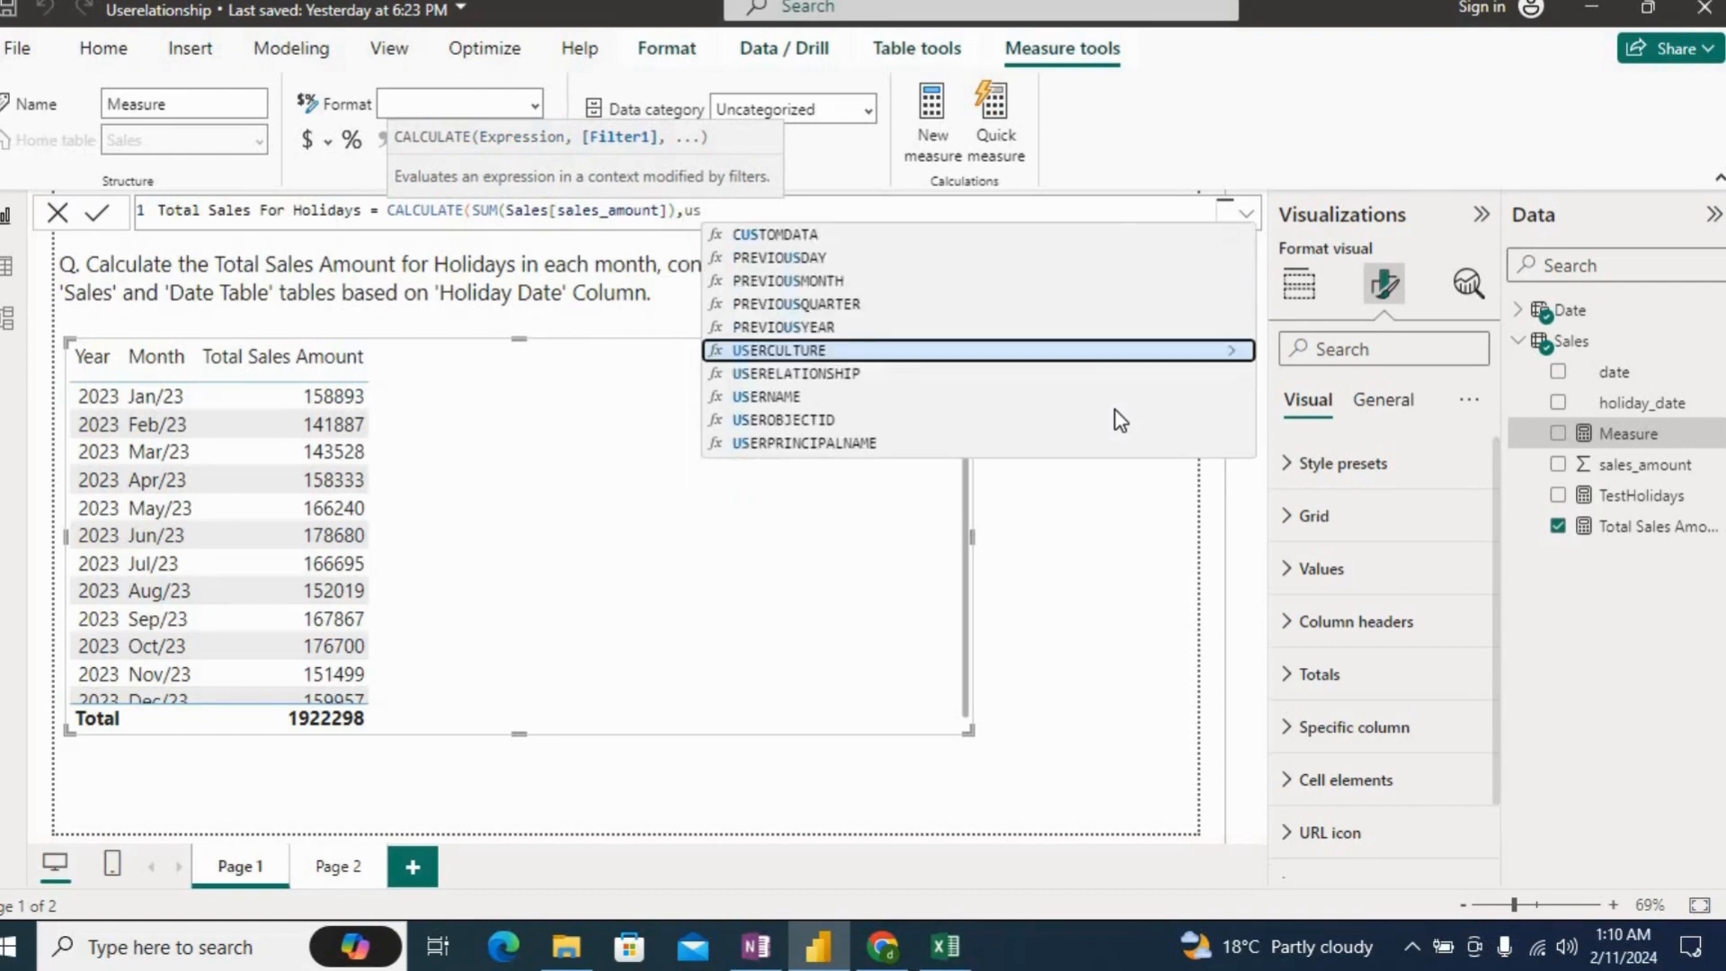
pyautogui.press('Down')
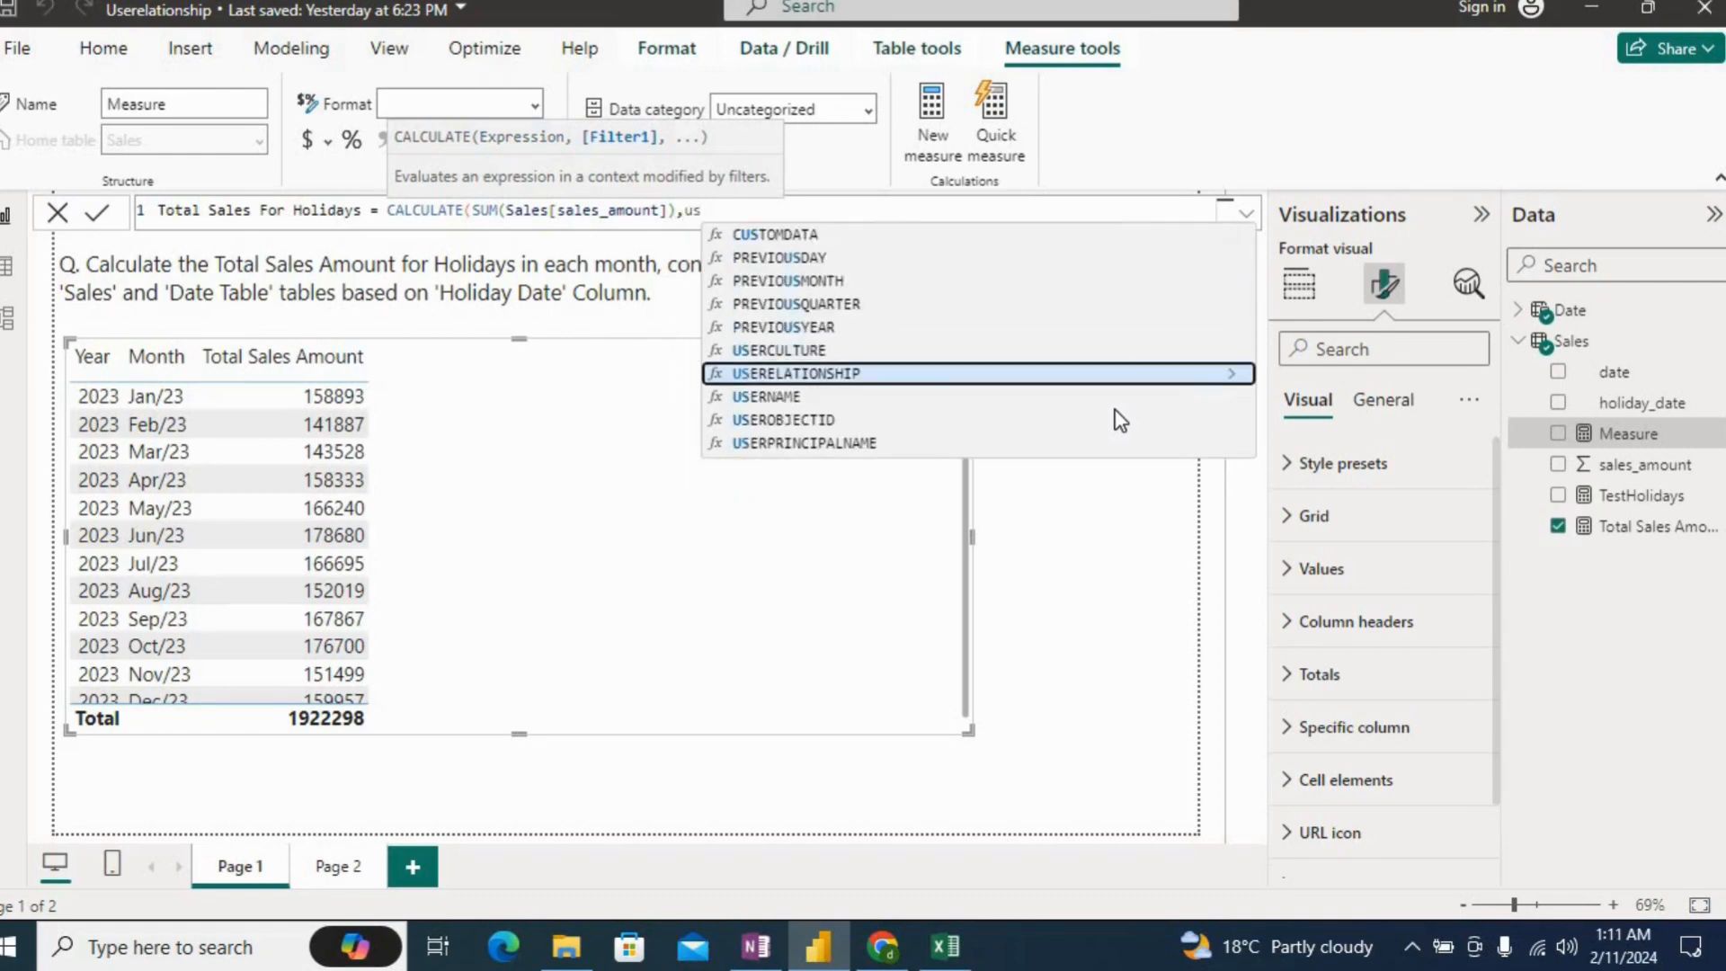
pyautogui.press('Tab')
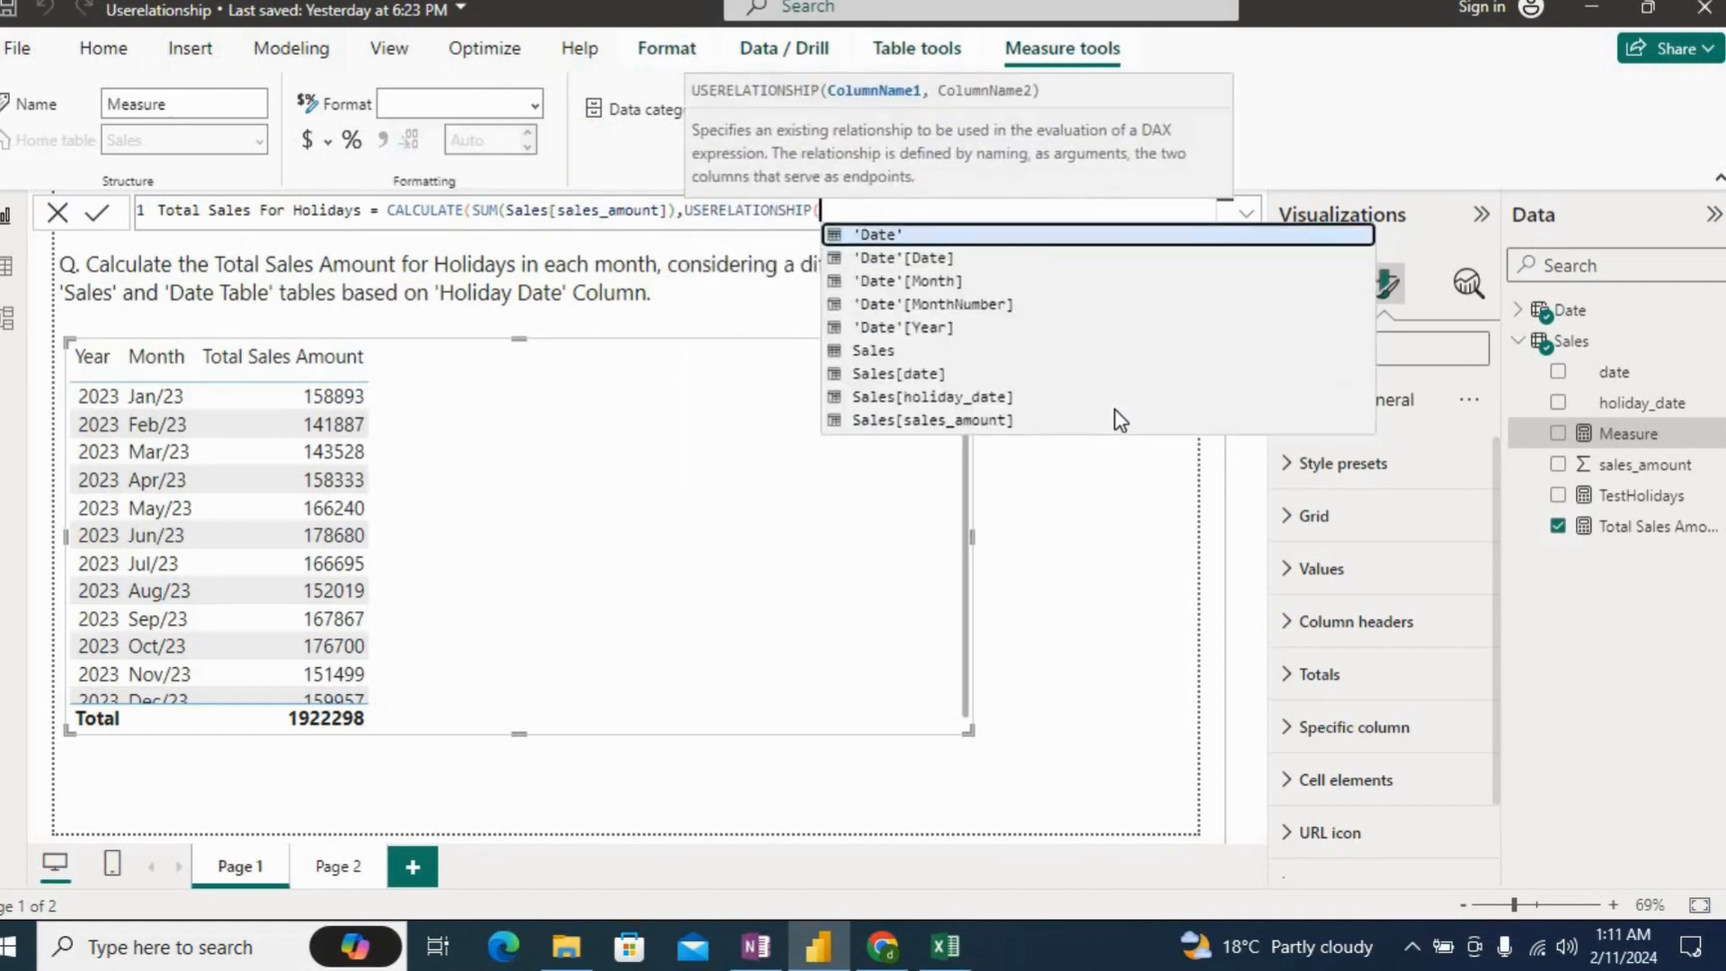
pyautogui.press('Down')
pyautogui.press('Down')
pyautogui.press('Down')
pyautogui.press('Down')
pyautogui.press('Down')
pyautogui.press('Down')
pyautogui.press('Down')
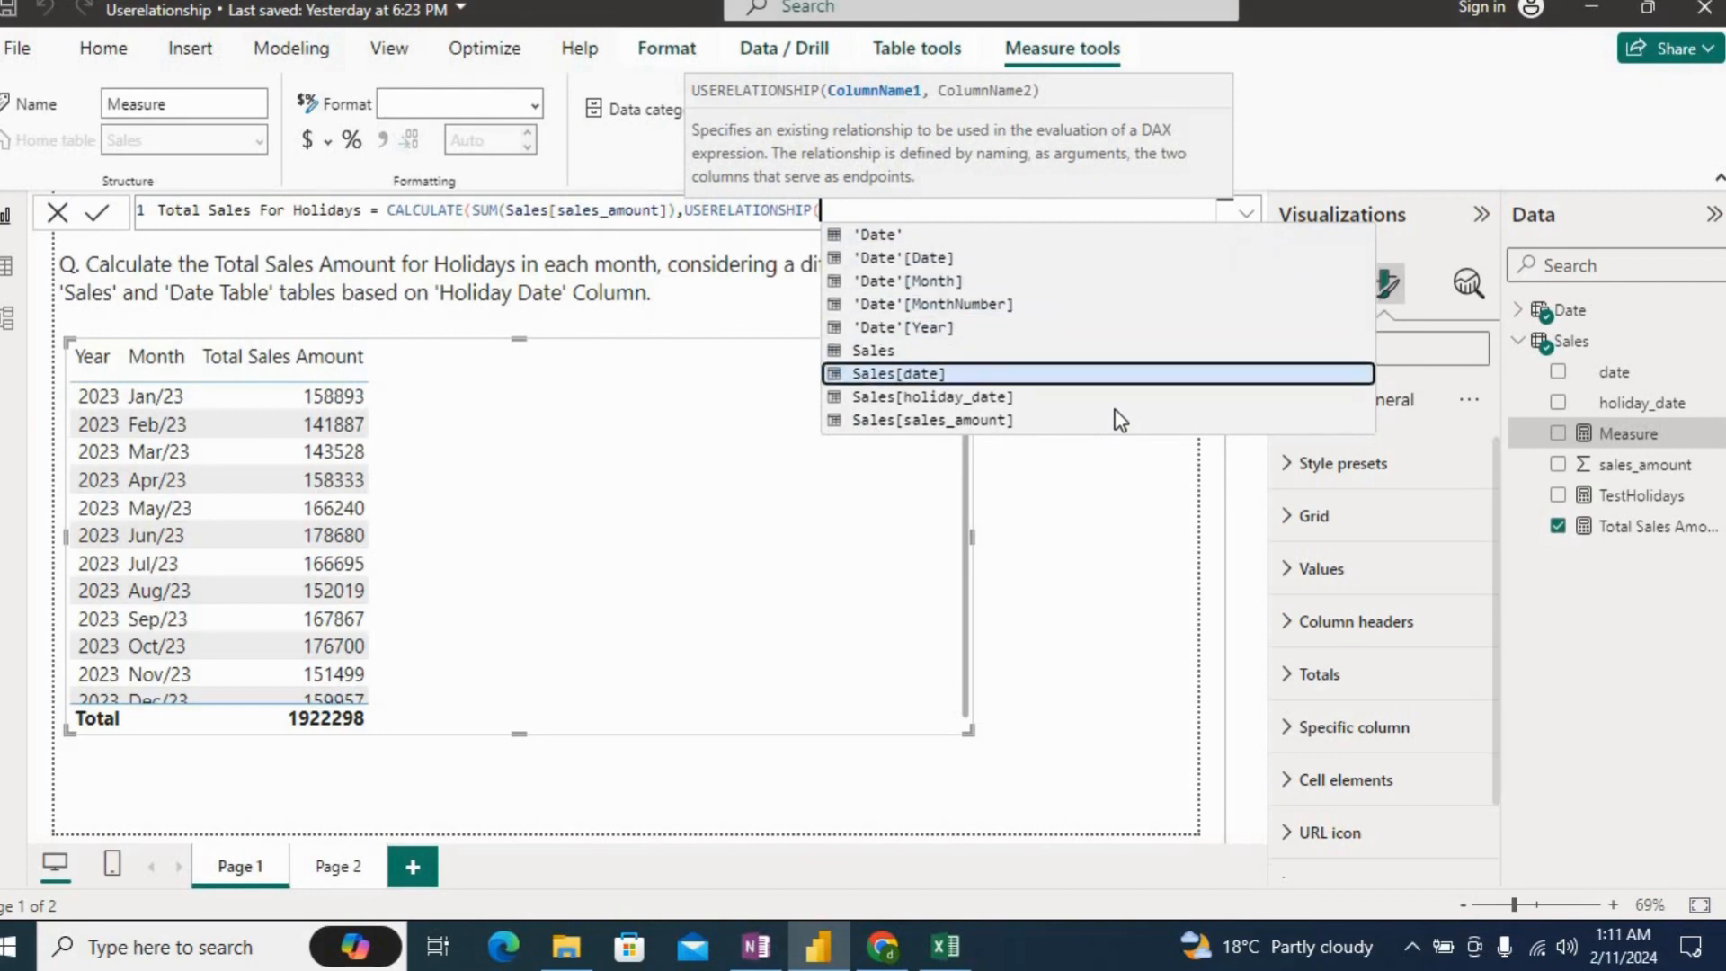
pyautogui.press('Tab')
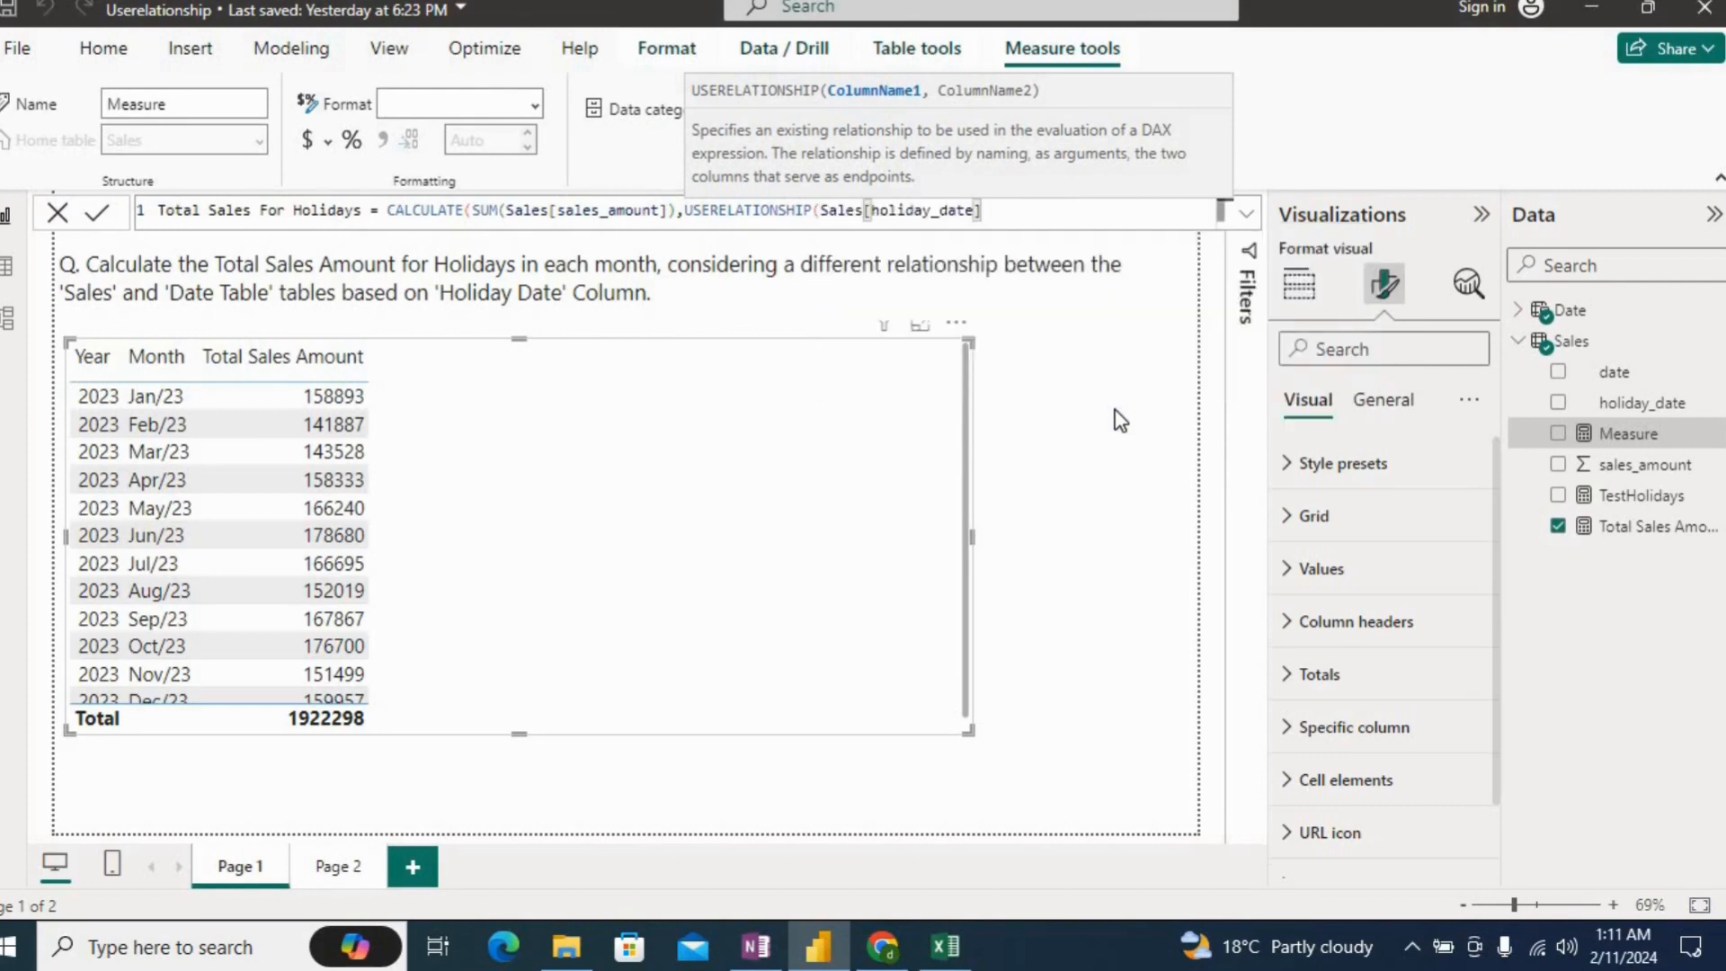
# Step: Complete the formula with 'Date'[Date] as the second relationship column and add the Total Sales For Holidays measure to the table visual
pyautogui.write(',')
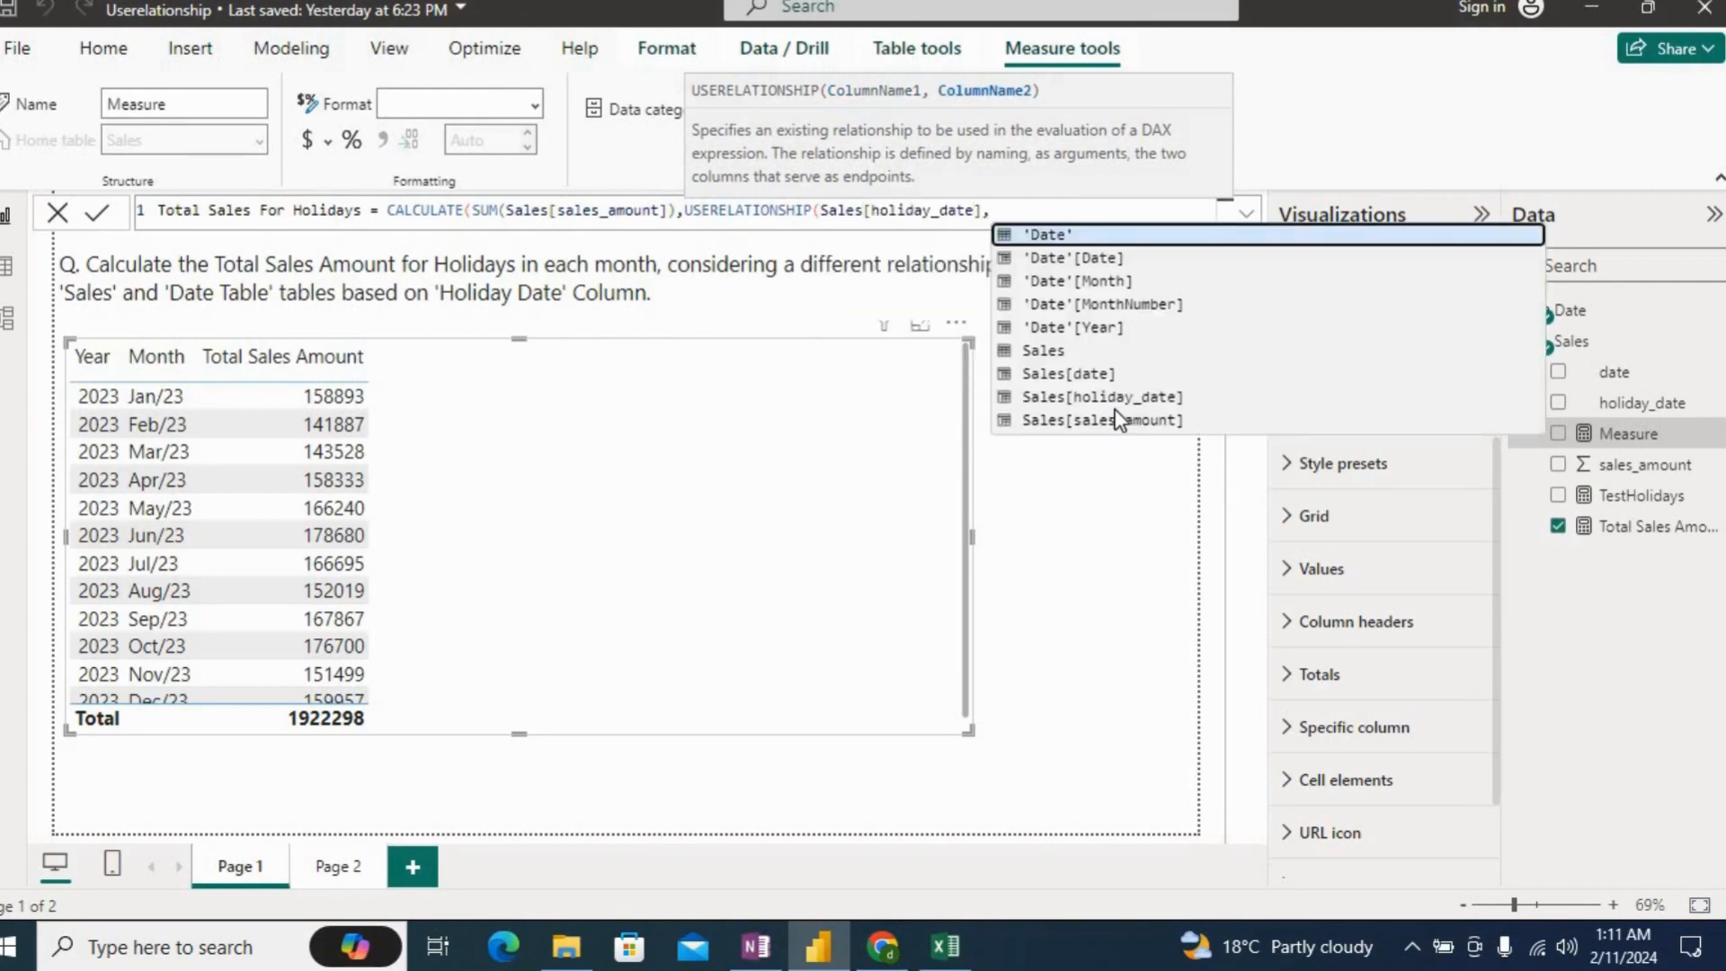
pyautogui.press('Down')
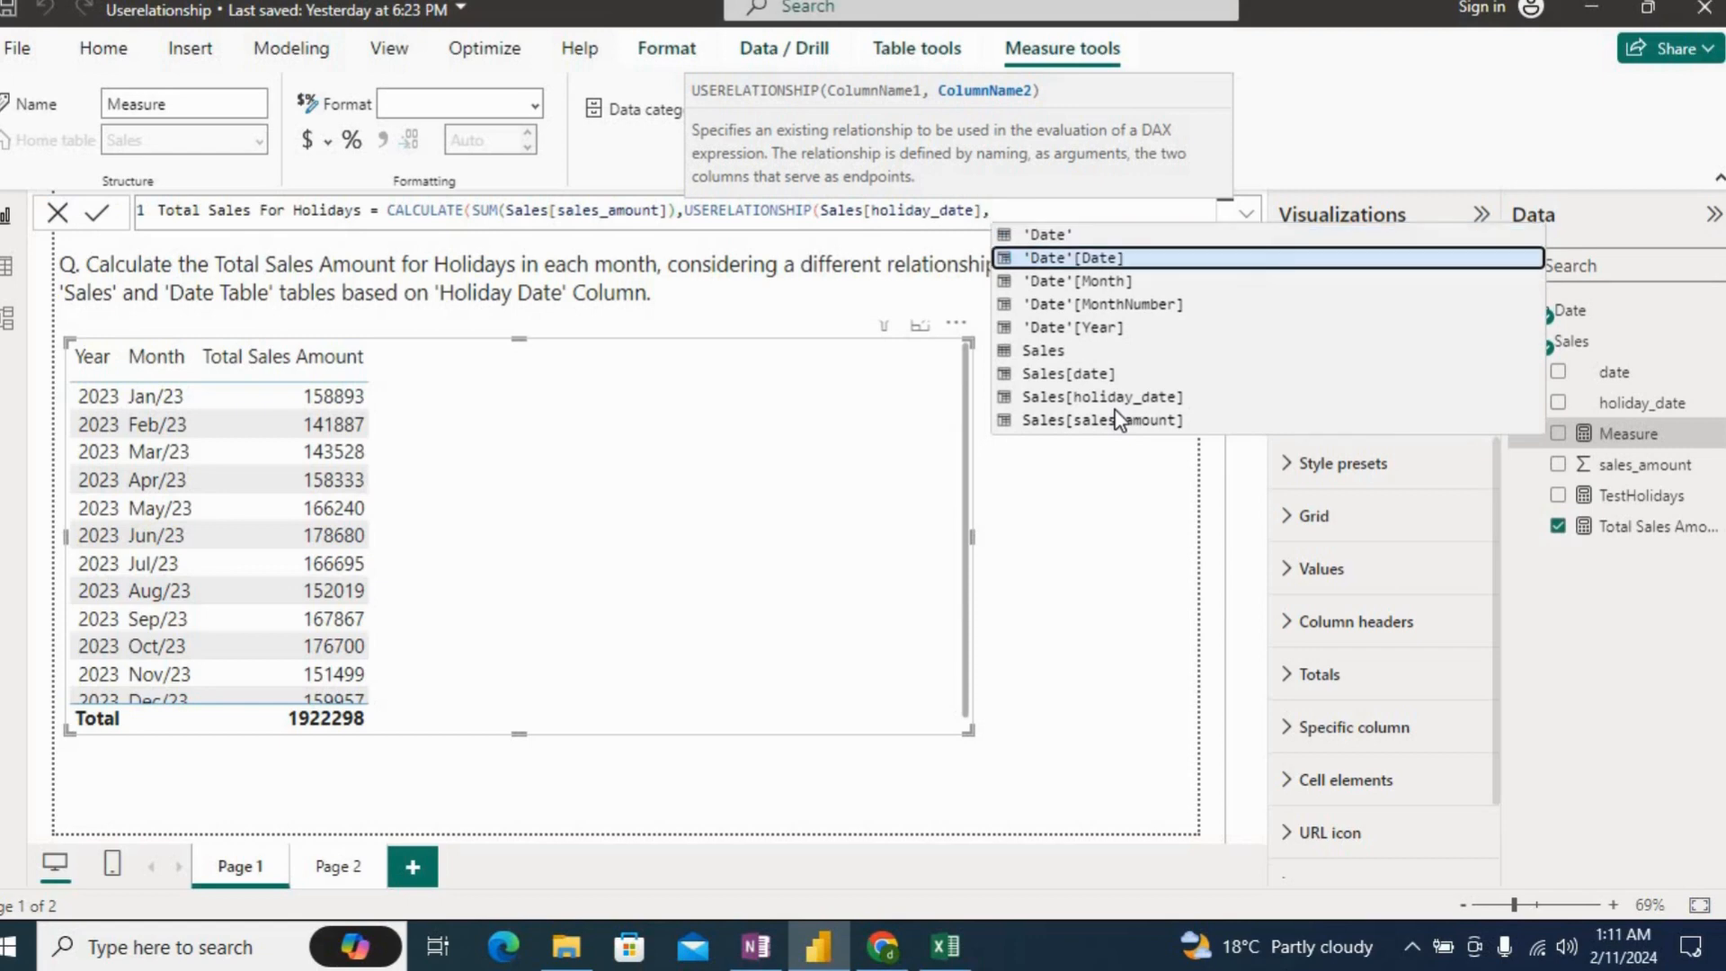
pyautogui.press('Tab')
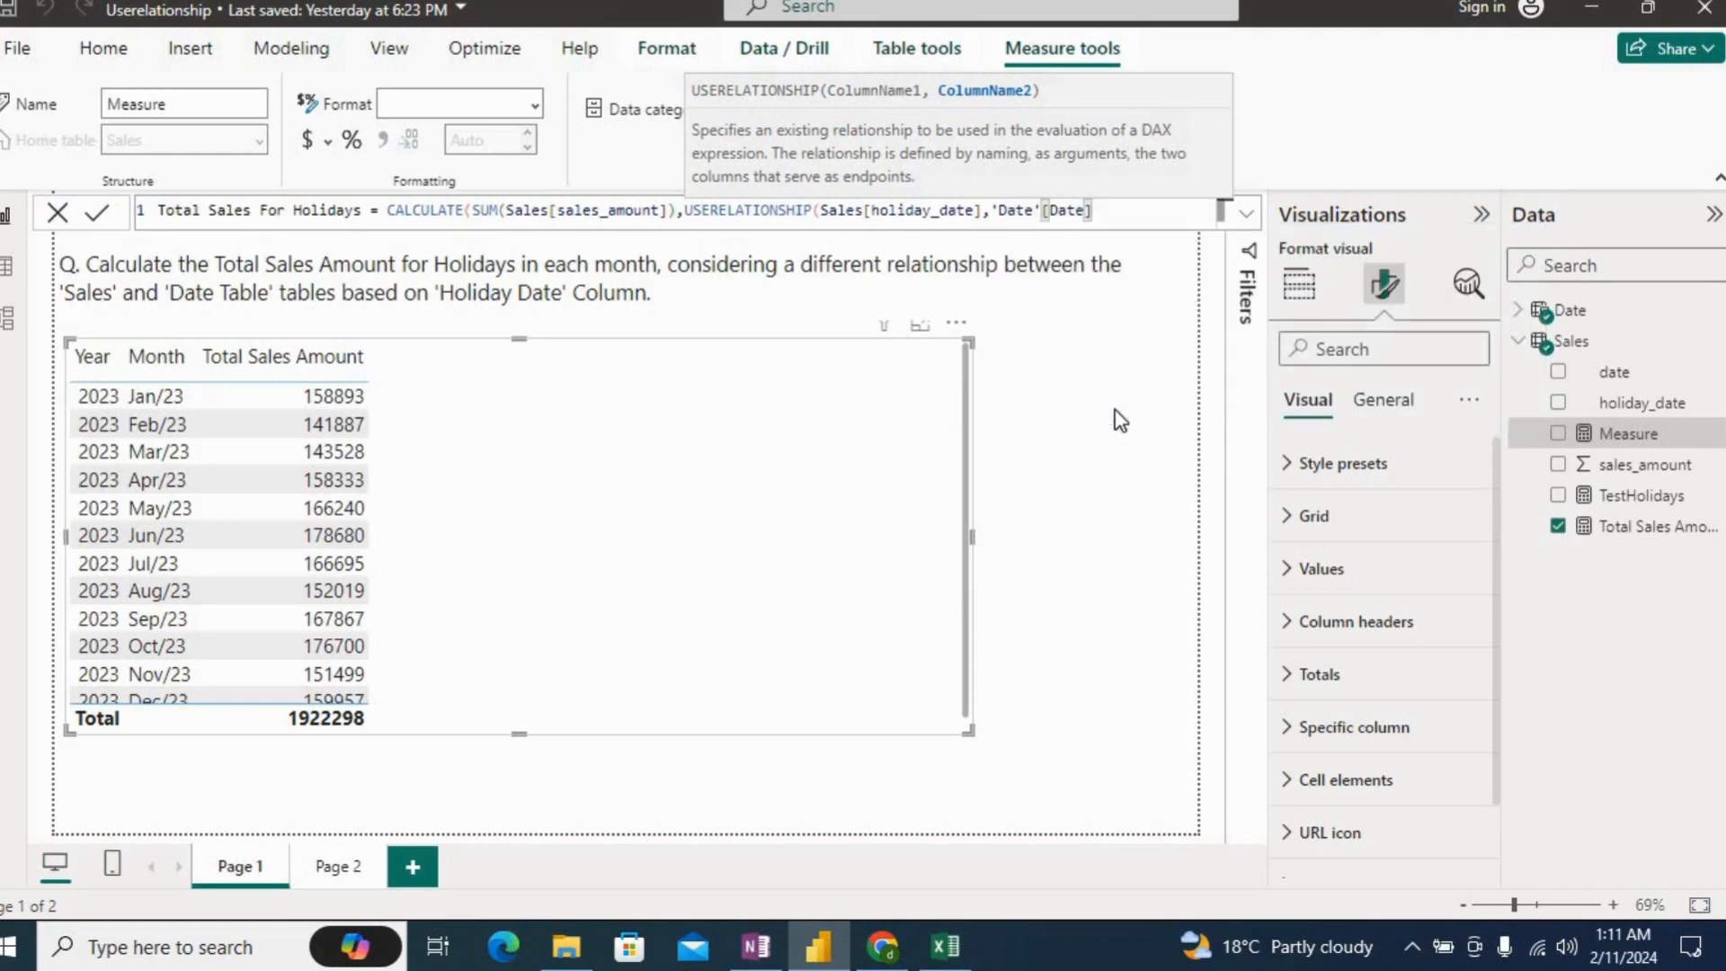
pyautogui.write('))')
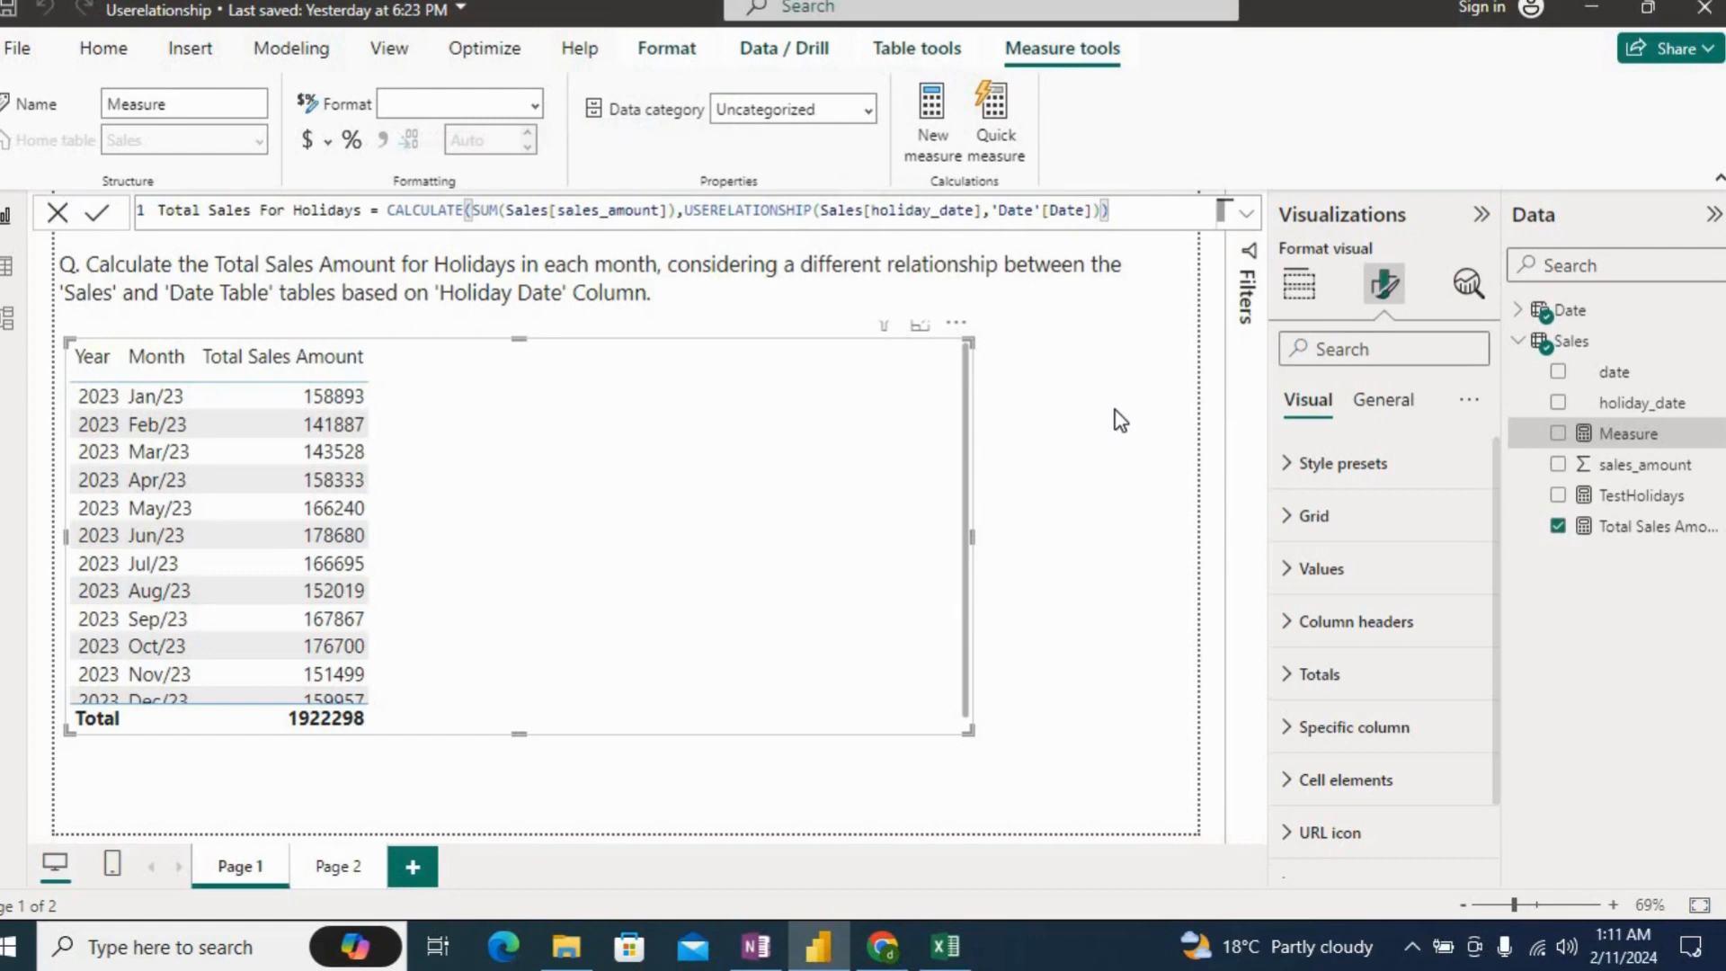
pyautogui.press('Return')
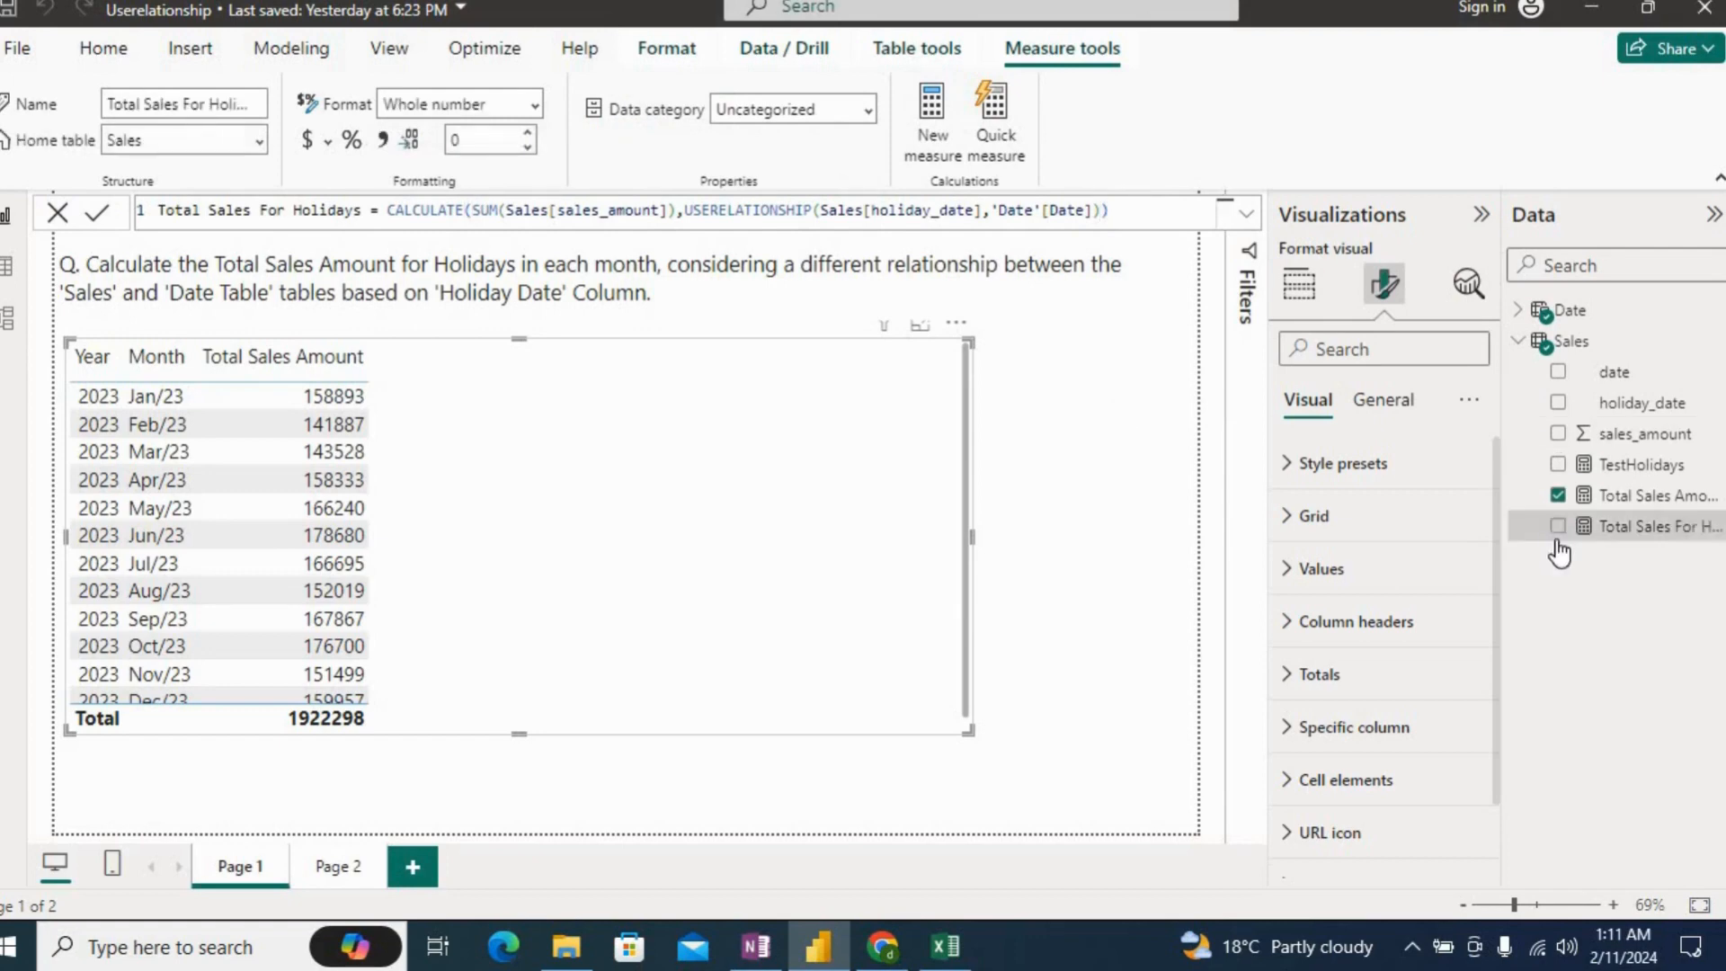
pyautogui.click(1559, 530)
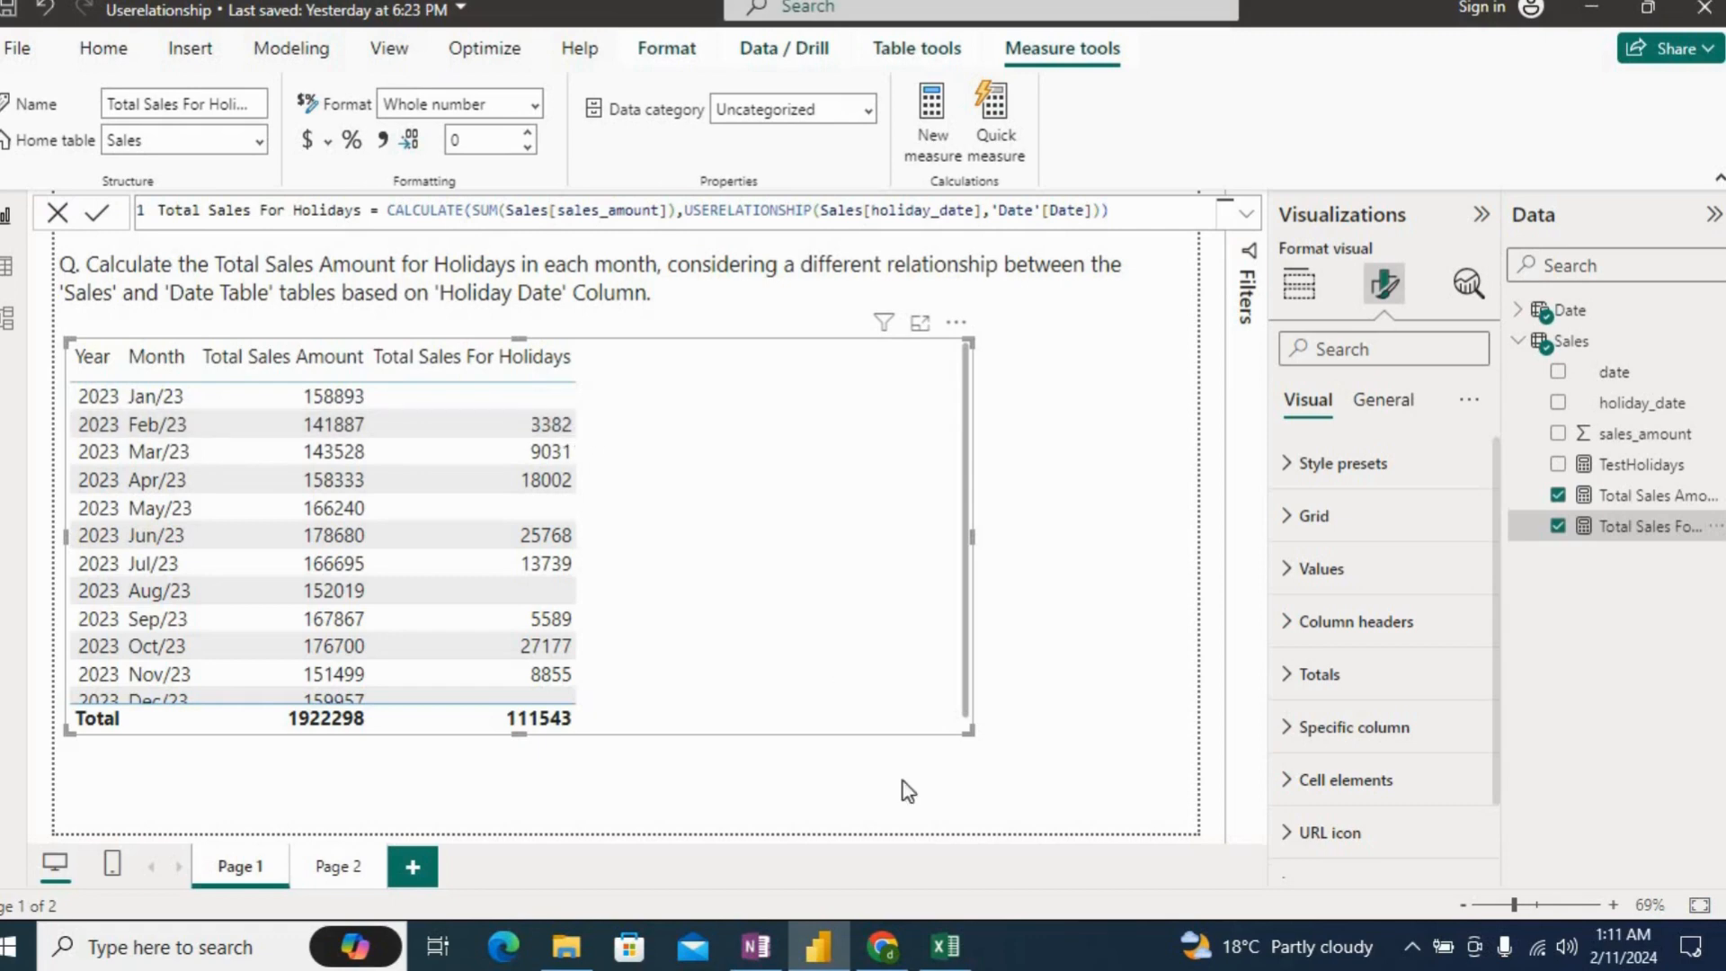
# Step: Switch to the sales_data_2023 workbook in Excel and examine the sales_amount and holiday_date column headers
pyautogui.click(948, 952)
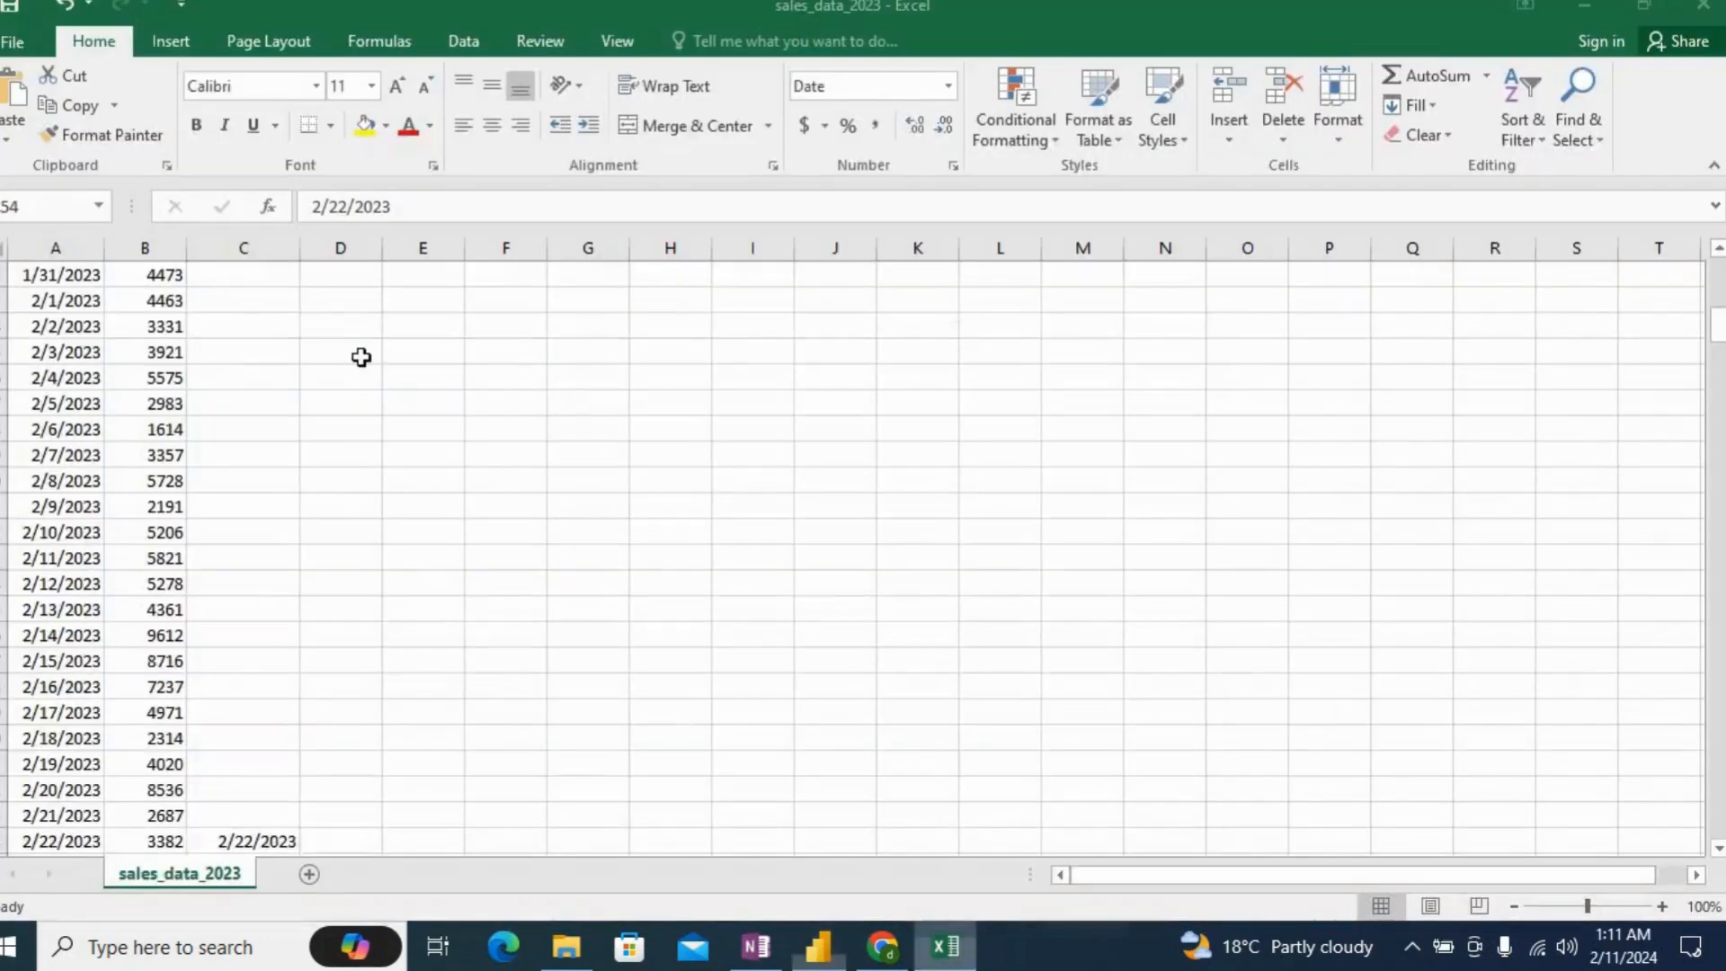
pyautogui.click(218, 379)
pyautogui.hotkey('ctrl', 'Up')
pyautogui.press('Left')
pyautogui.press('Left')
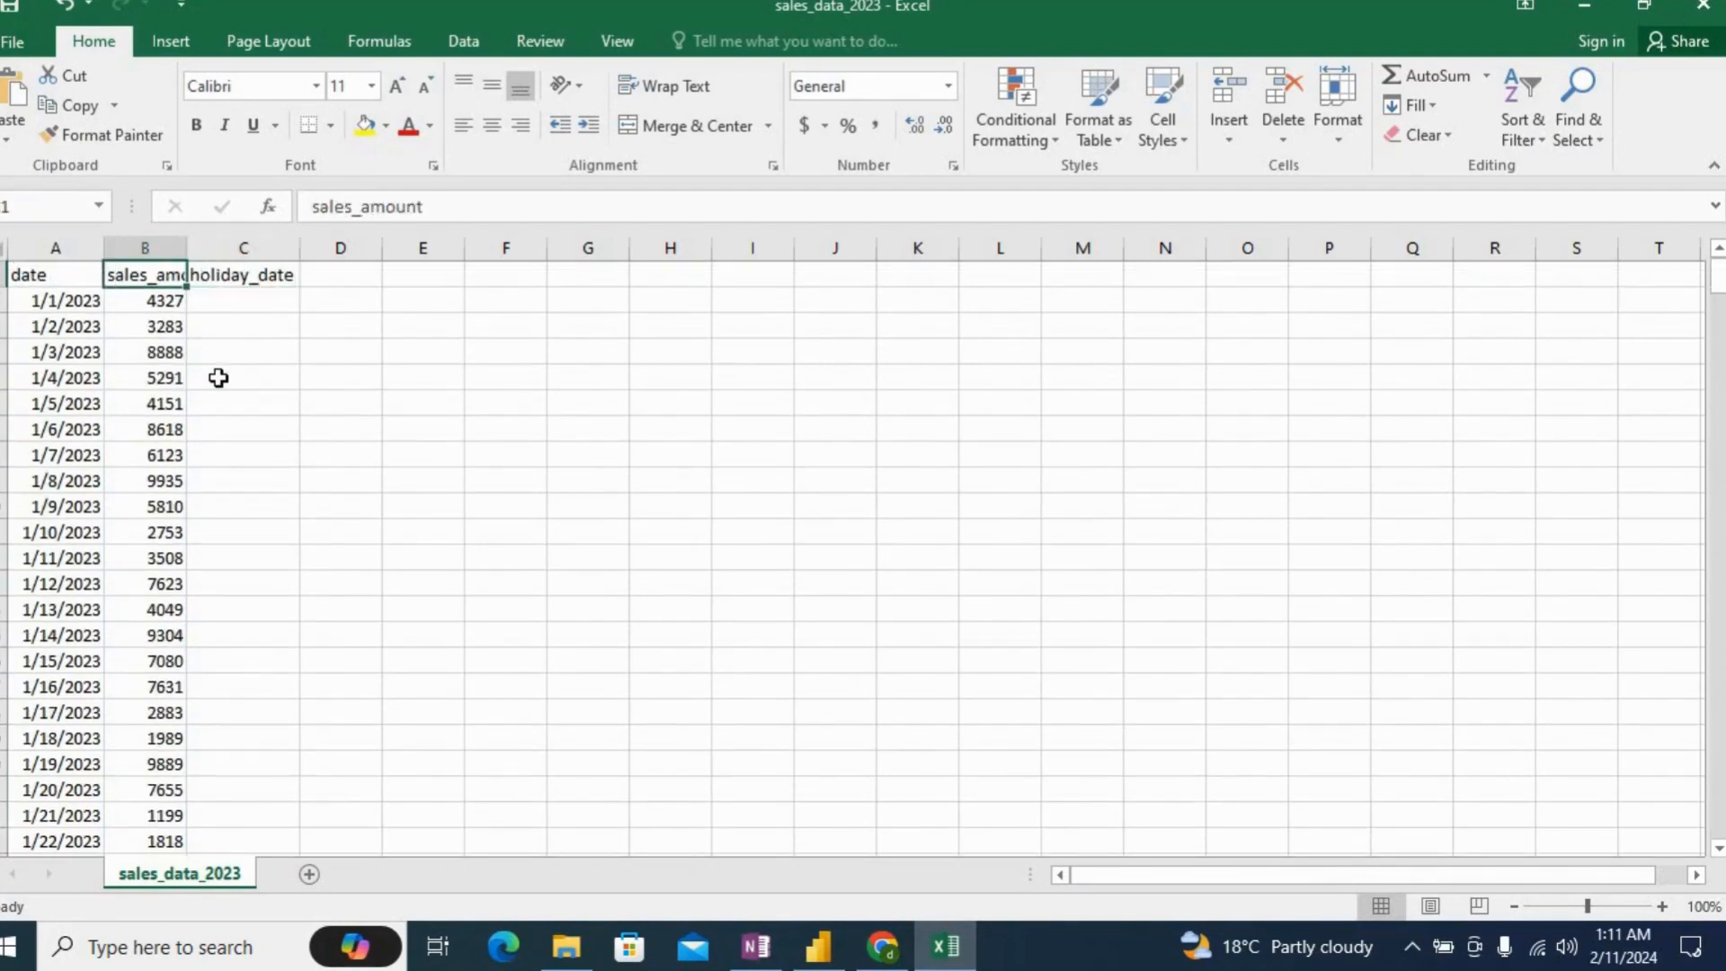
pyautogui.press('Right')
pyautogui.press('Right')
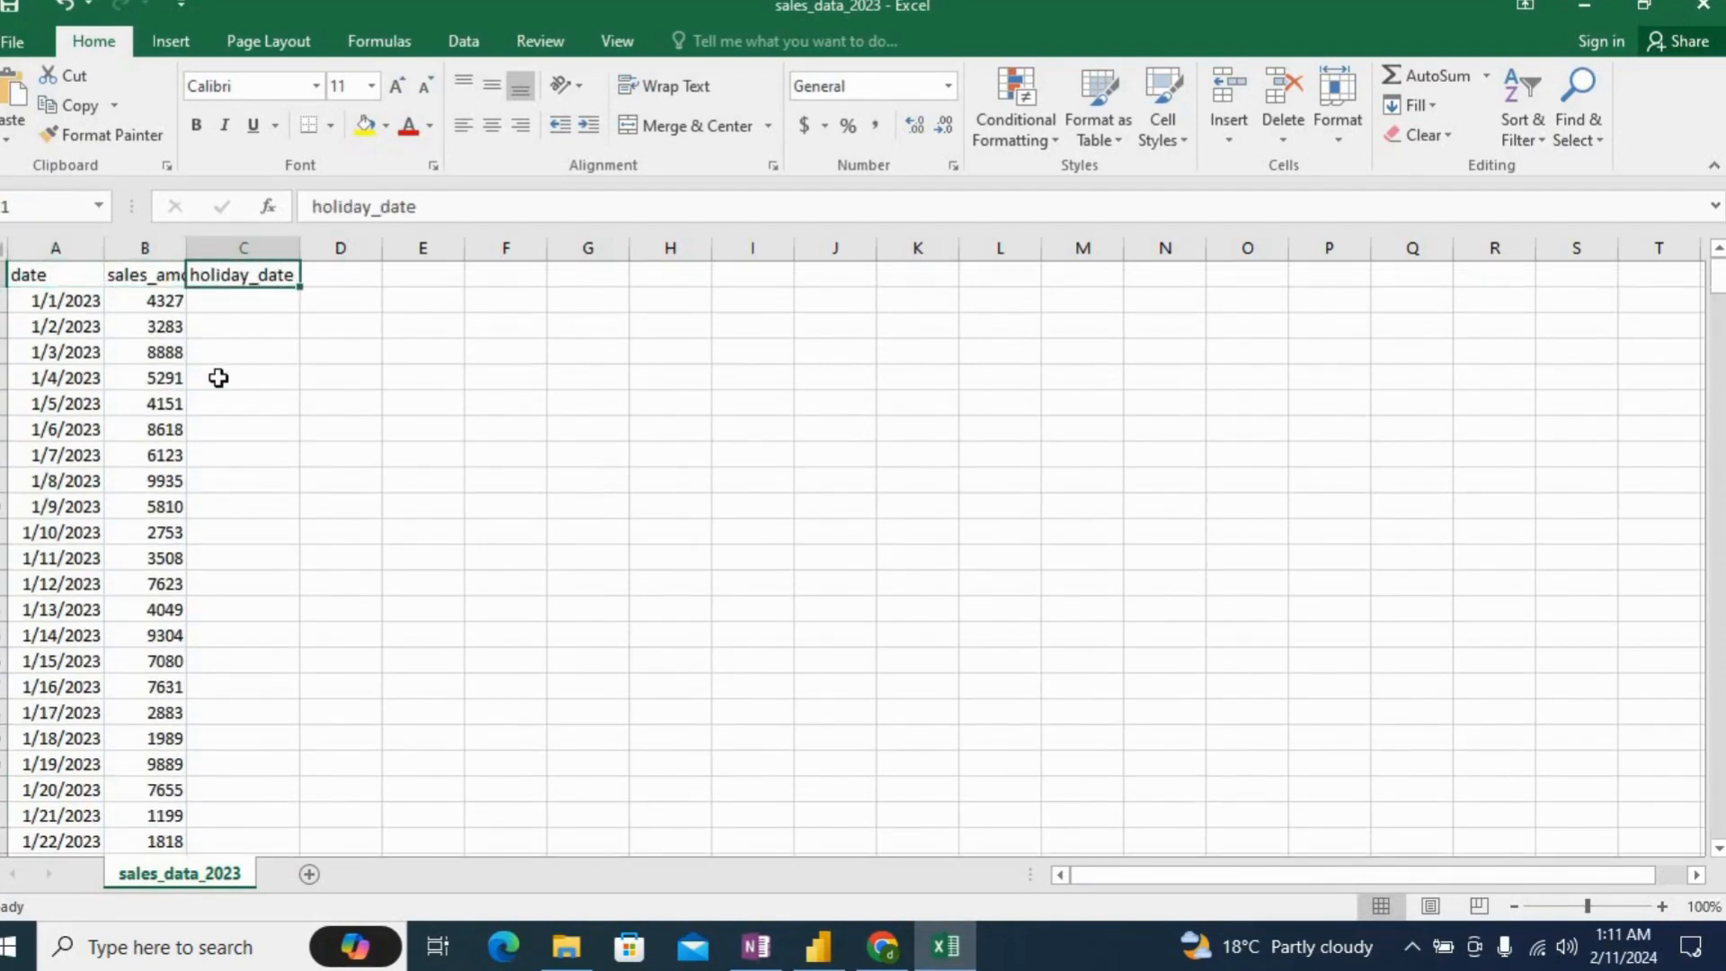
# Step: Find the first row with a holiday_date entry and compare its date, sales amount and holiday date
pyautogui.hotkey('ctrl', 'Down')
pyautogui.press('Down')
pyautogui.press('Down')
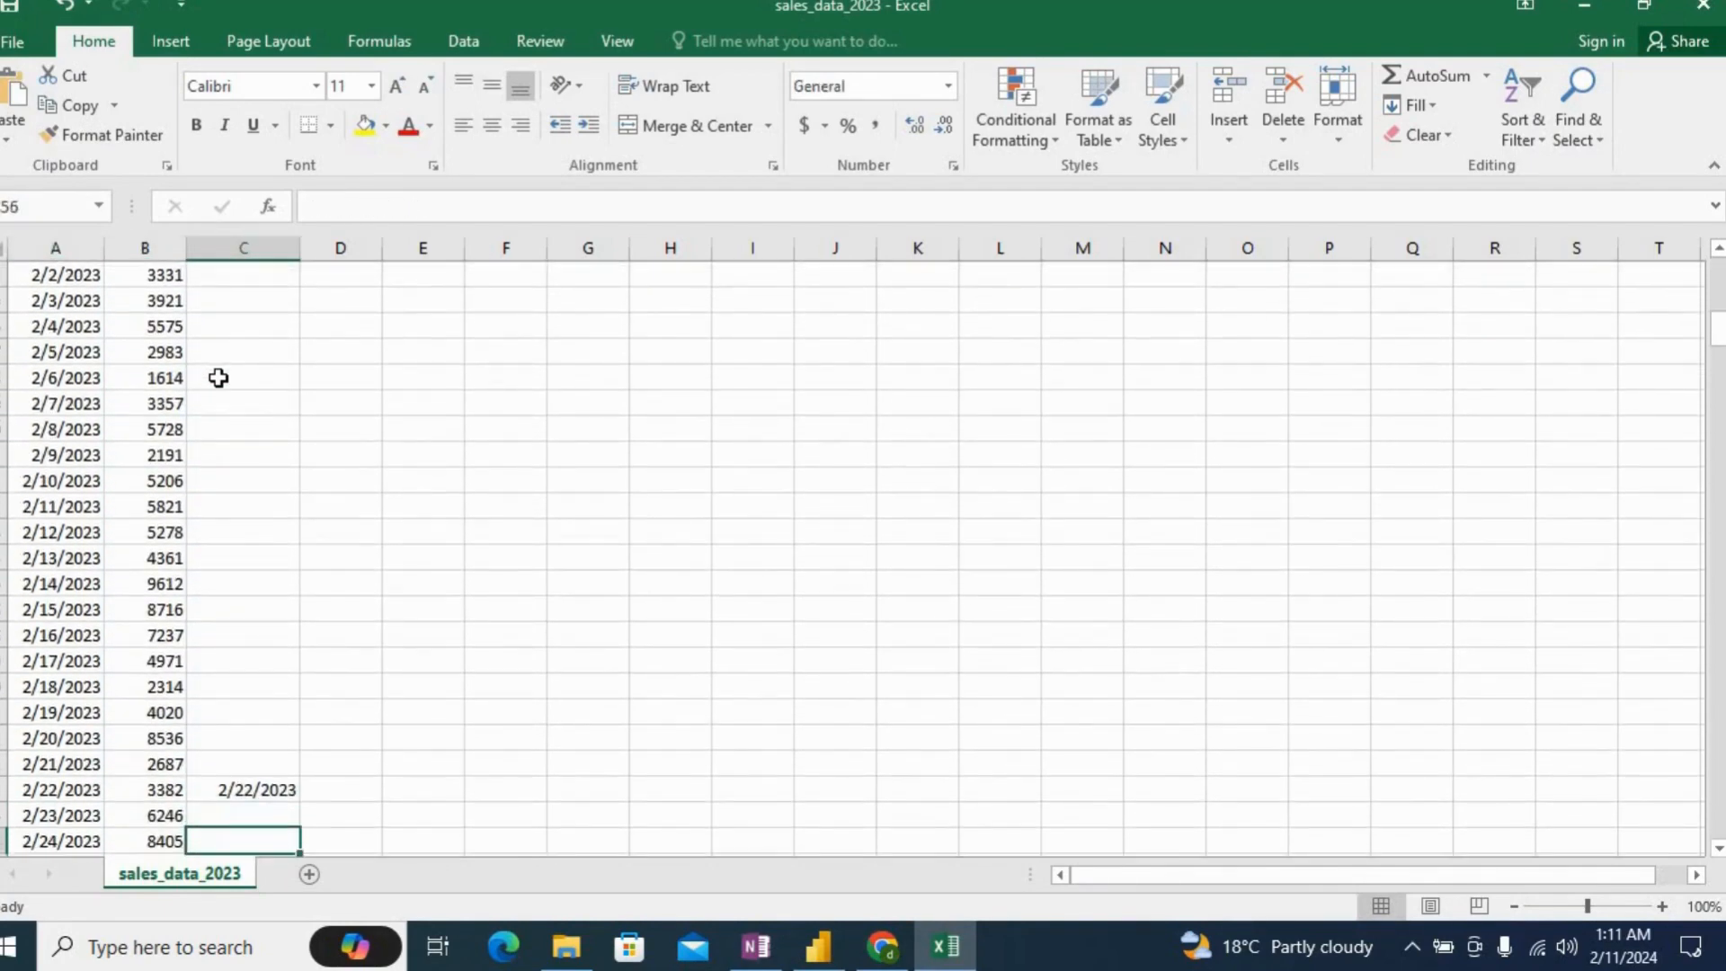
pyautogui.hotkey('ctrl', 'Up')
pyautogui.press('Down')
pyautogui.press('Up')
pyautogui.press('Down')
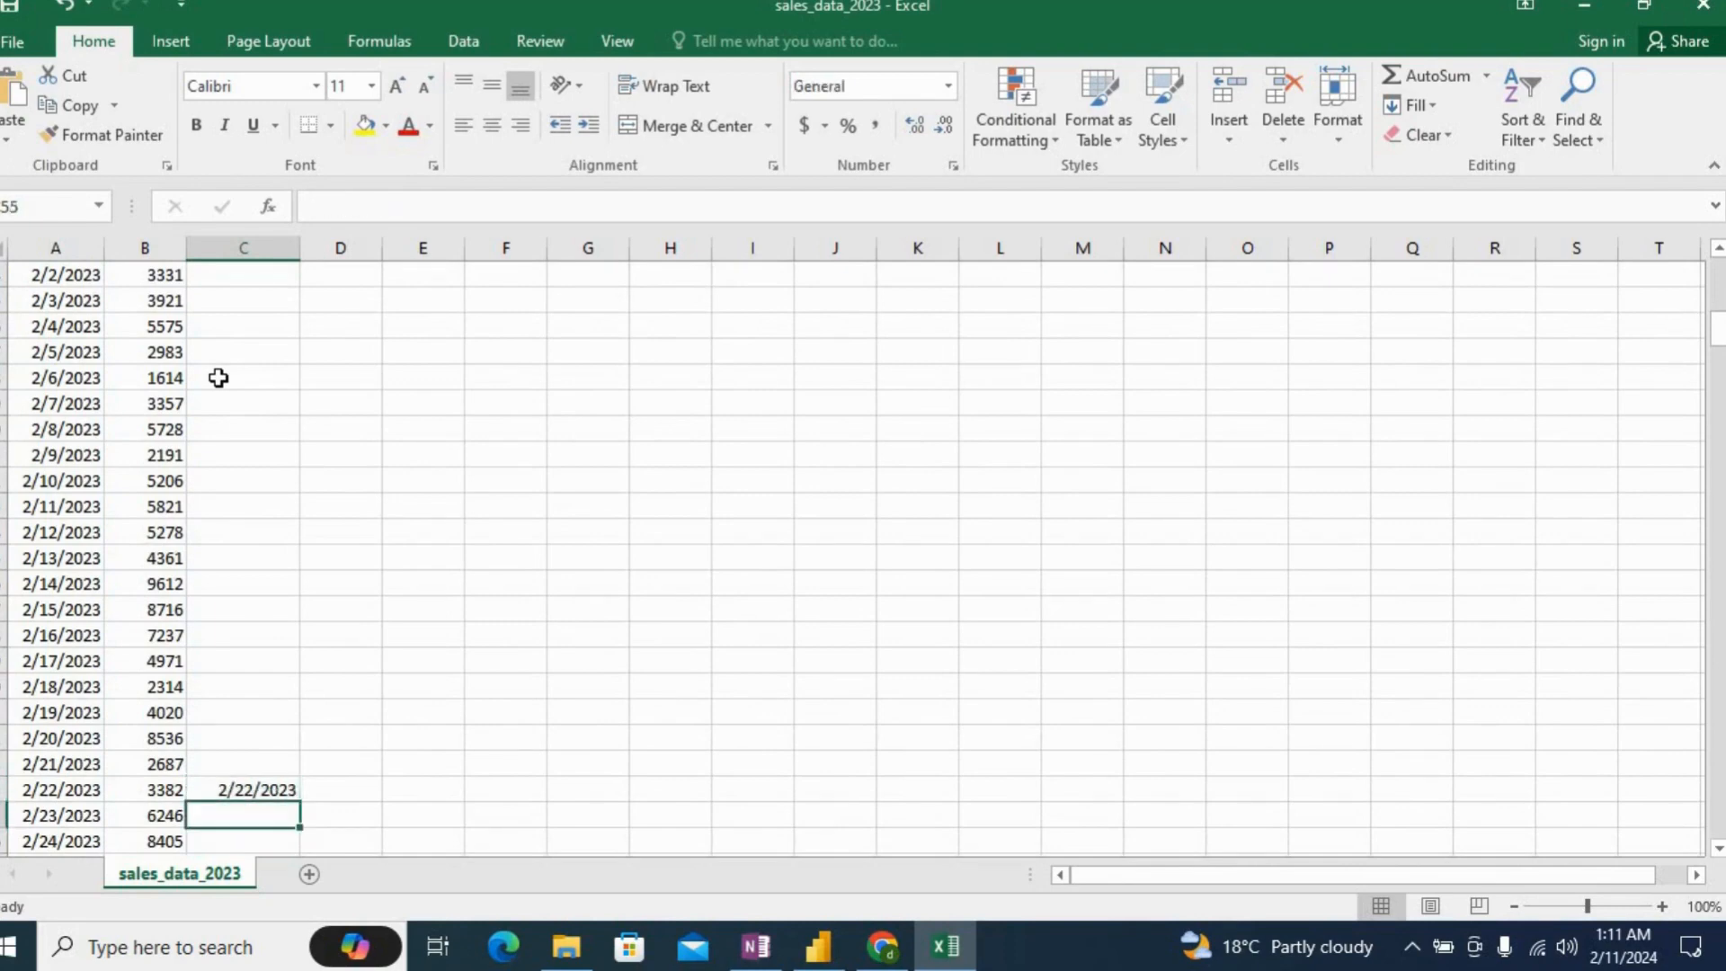
pyautogui.press('Up')
pyautogui.hotkey('ctrl', 'Left')
pyautogui.press('Right')
pyautogui.press('Right')
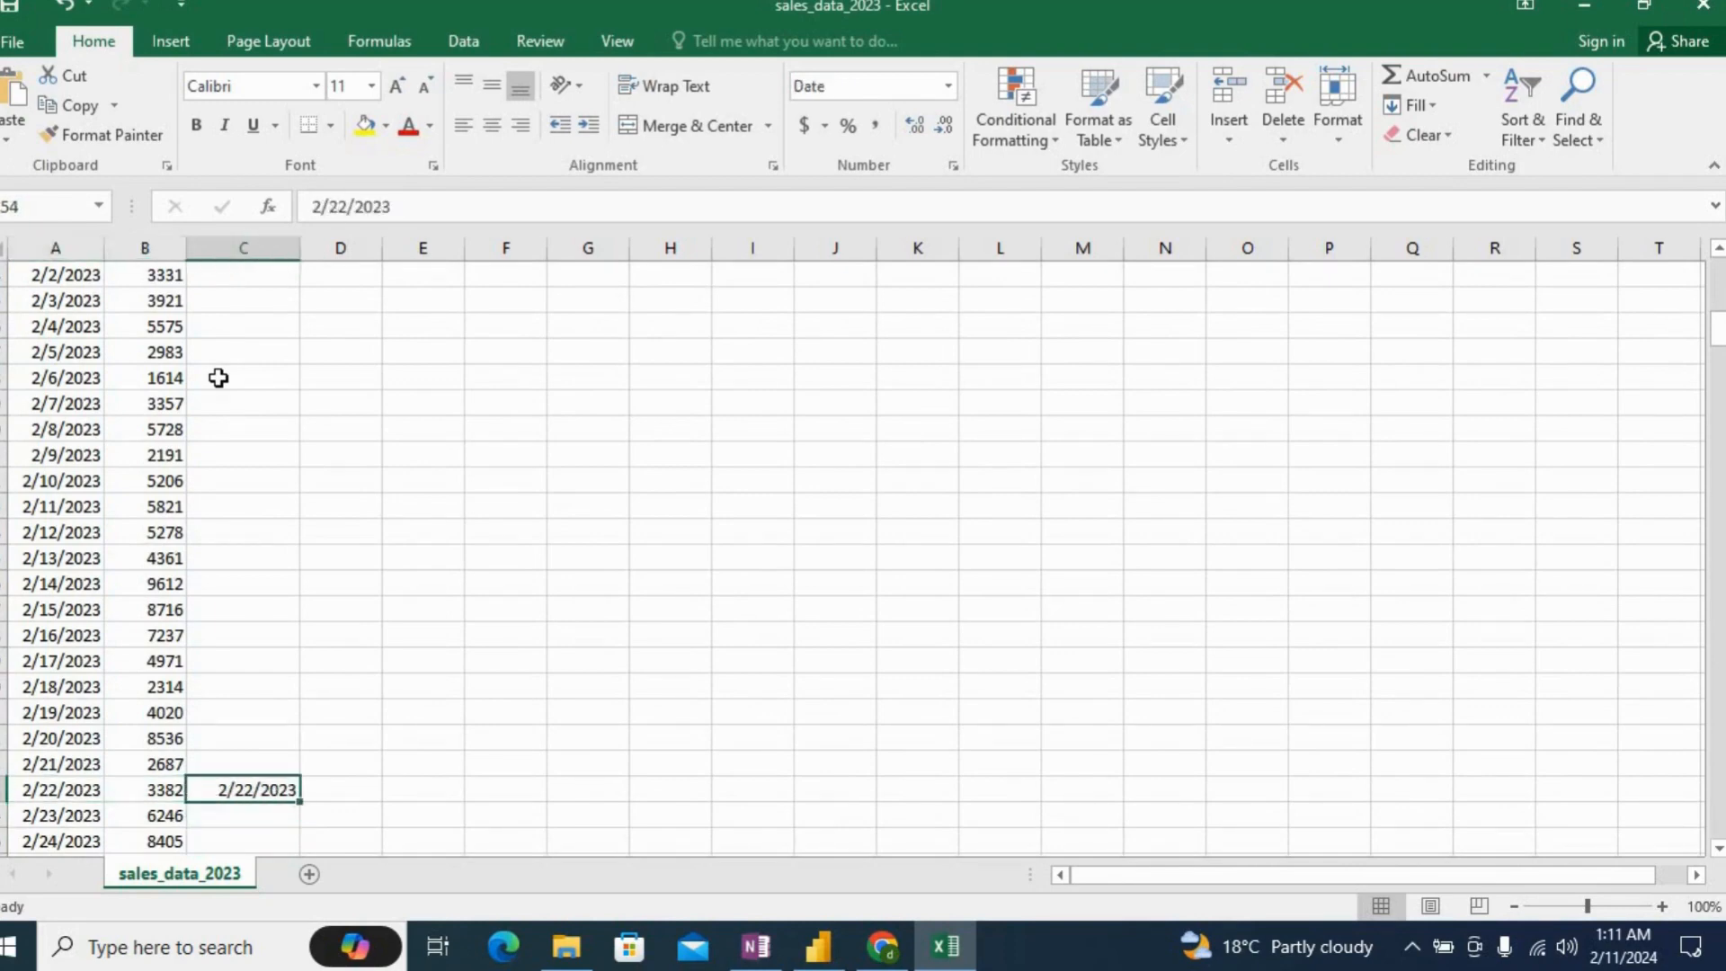
pyautogui.press('Right')
pyautogui.press('Left')
pyautogui.press('Left')
pyautogui.press('Right')
pyautogui.press('Right')
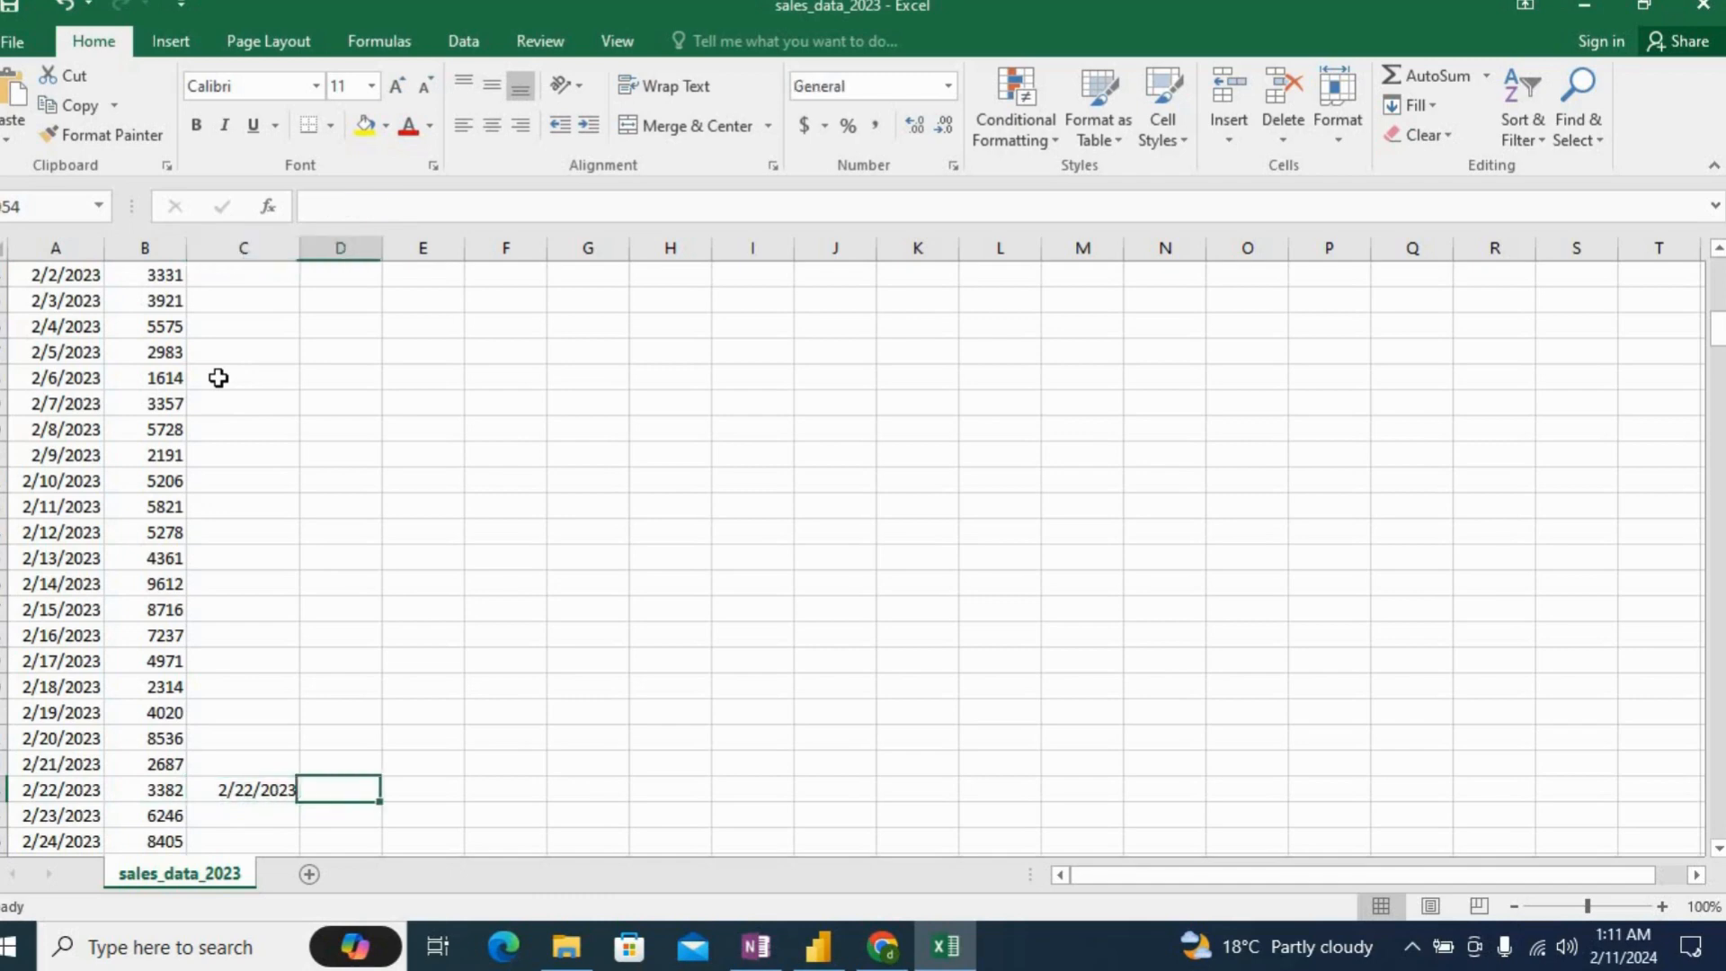
pyautogui.press('Left')
pyautogui.press('Left')
pyautogui.press('Right')
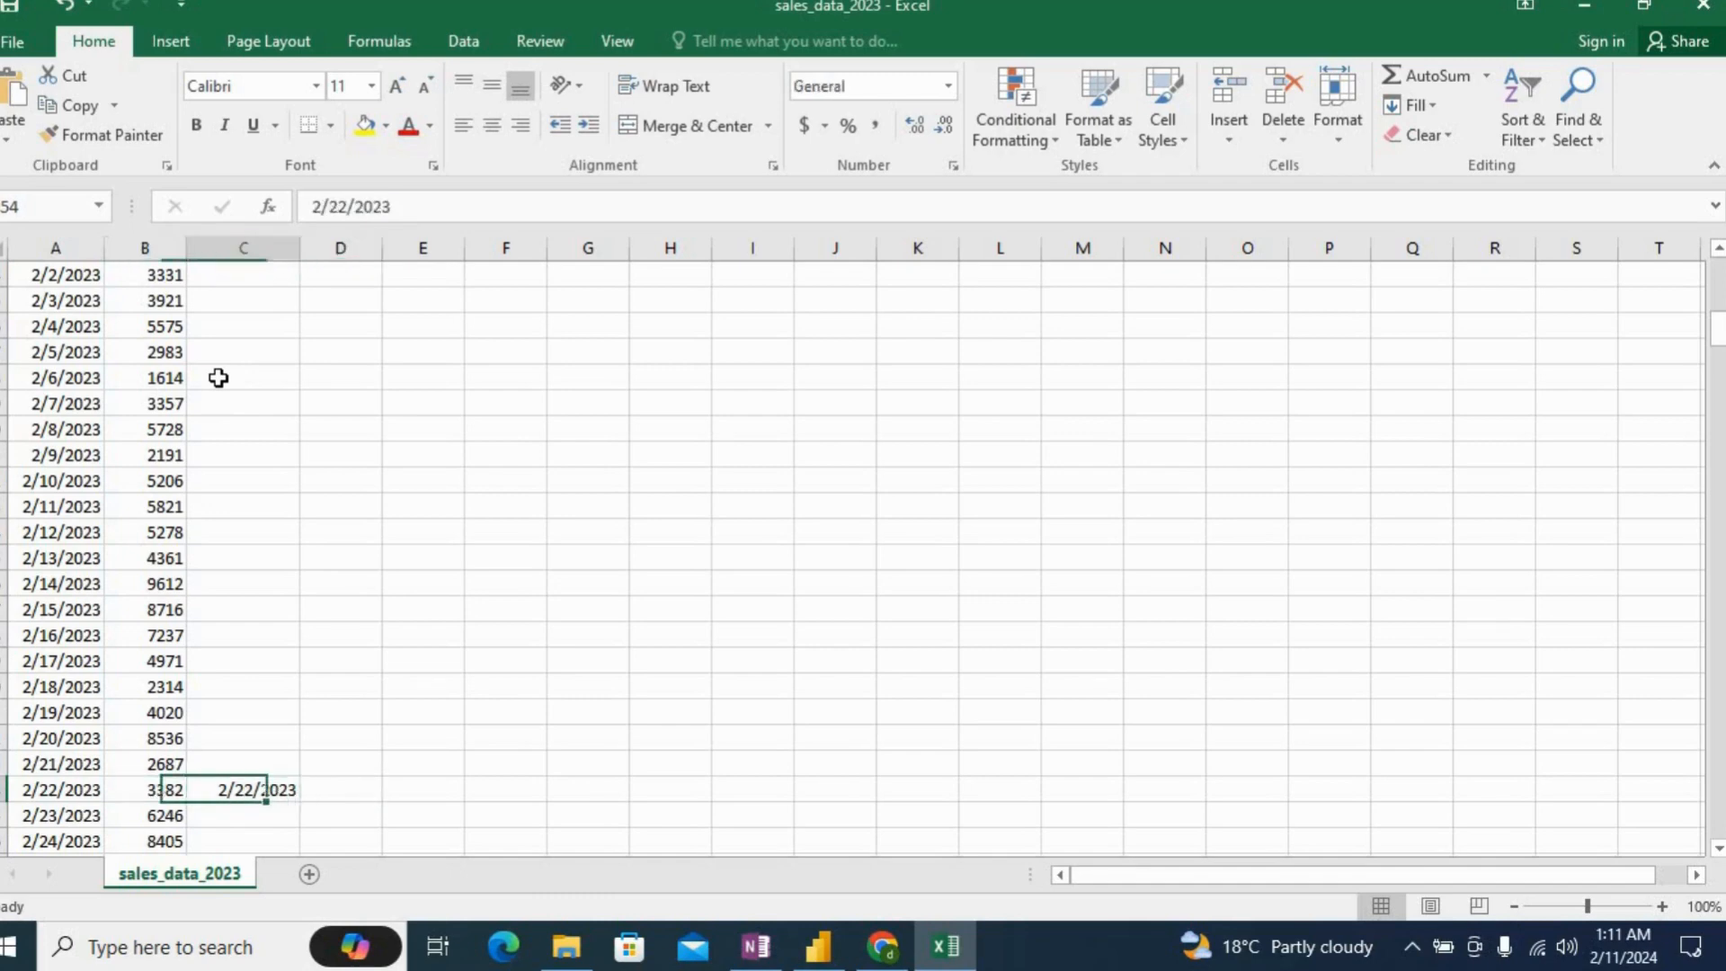
pyautogui.press('Left')
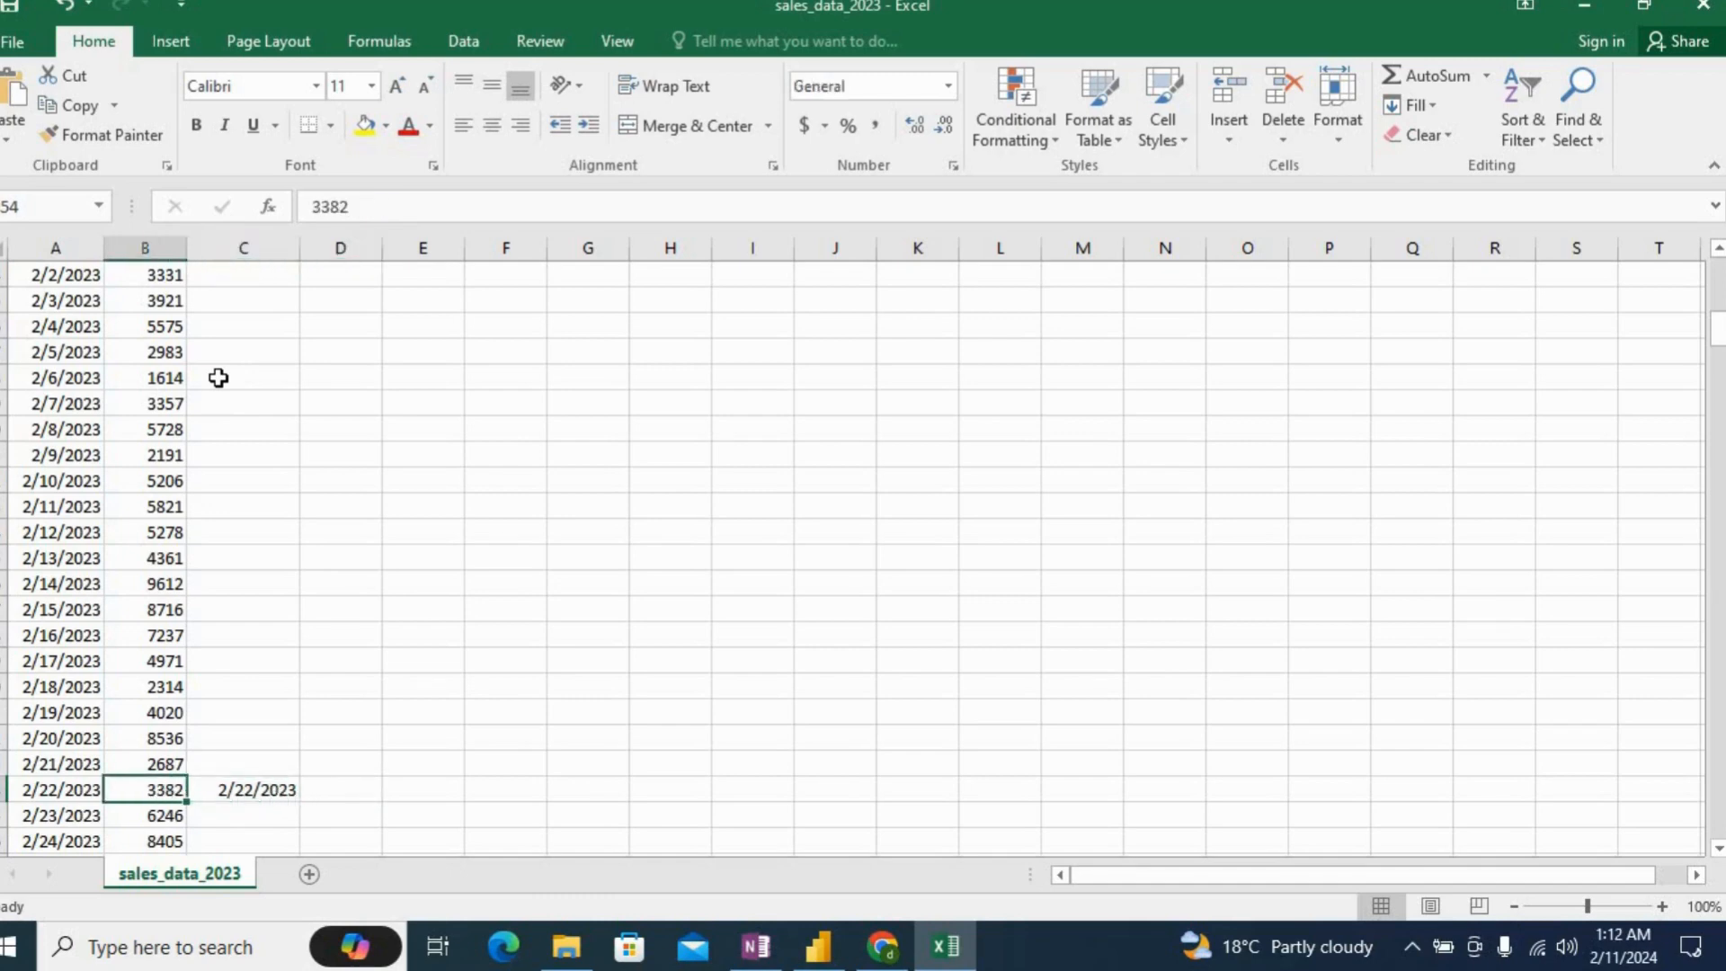
pyautogui.press('Right')
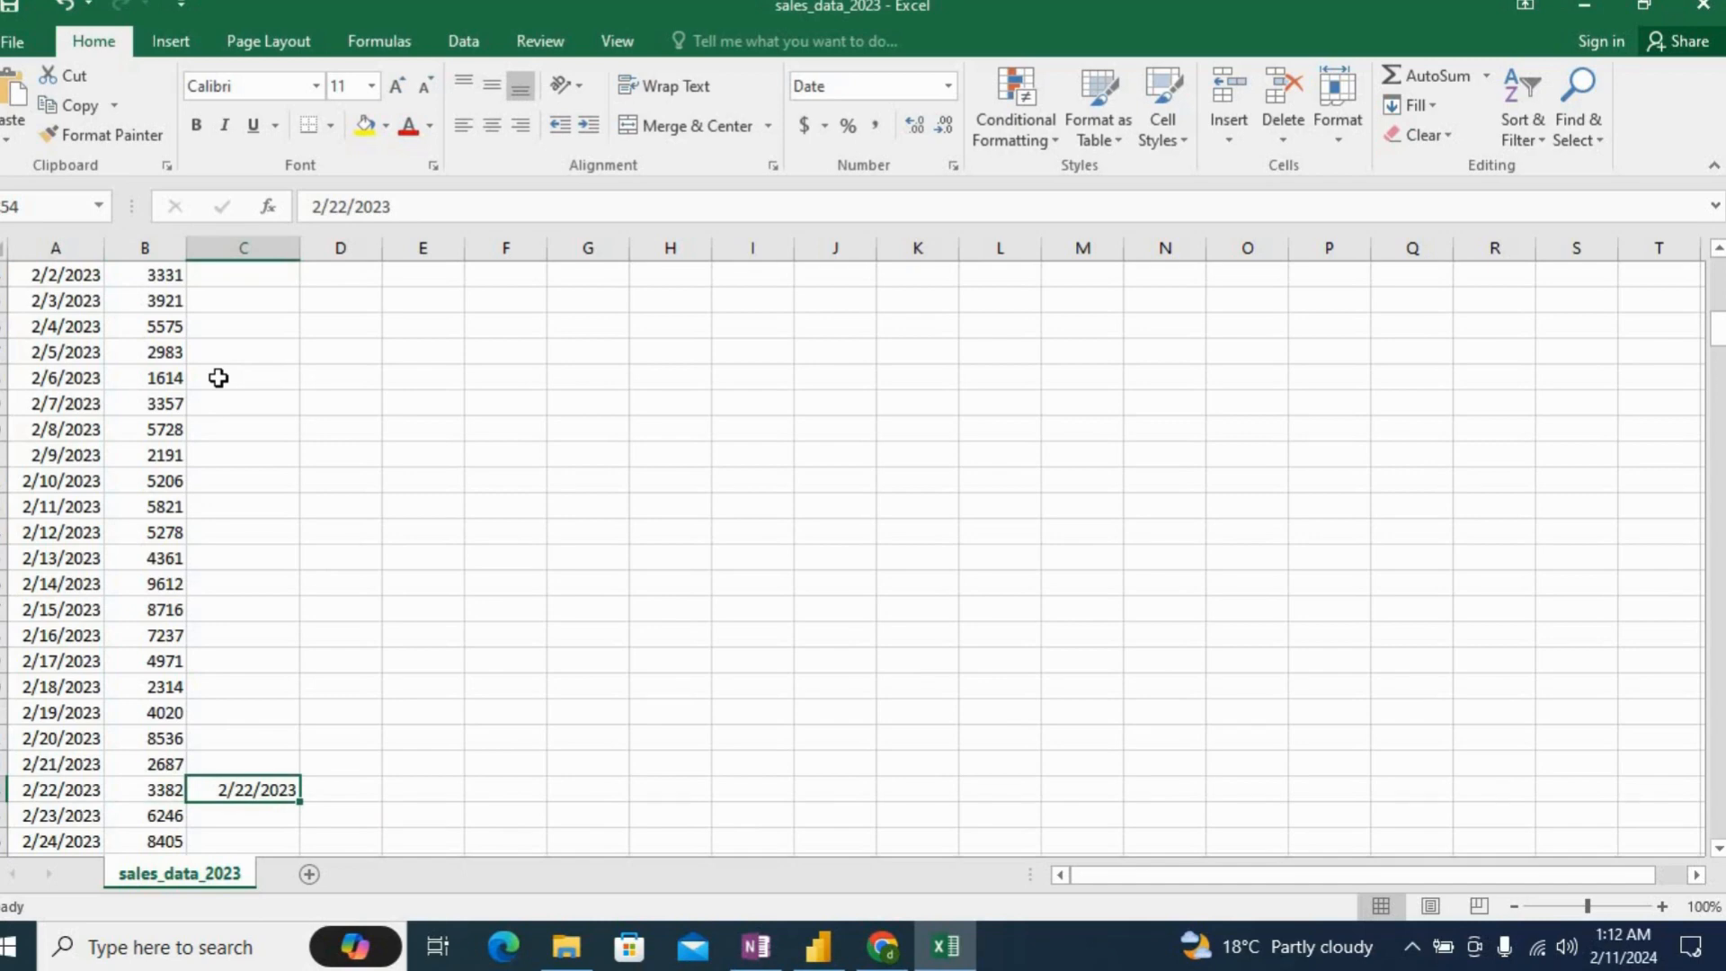
# Step: Return to Power BI and append + 0 to the end of the Total Sales For Holidays formula
pyautogui.hotkey('alt', 'Tab')
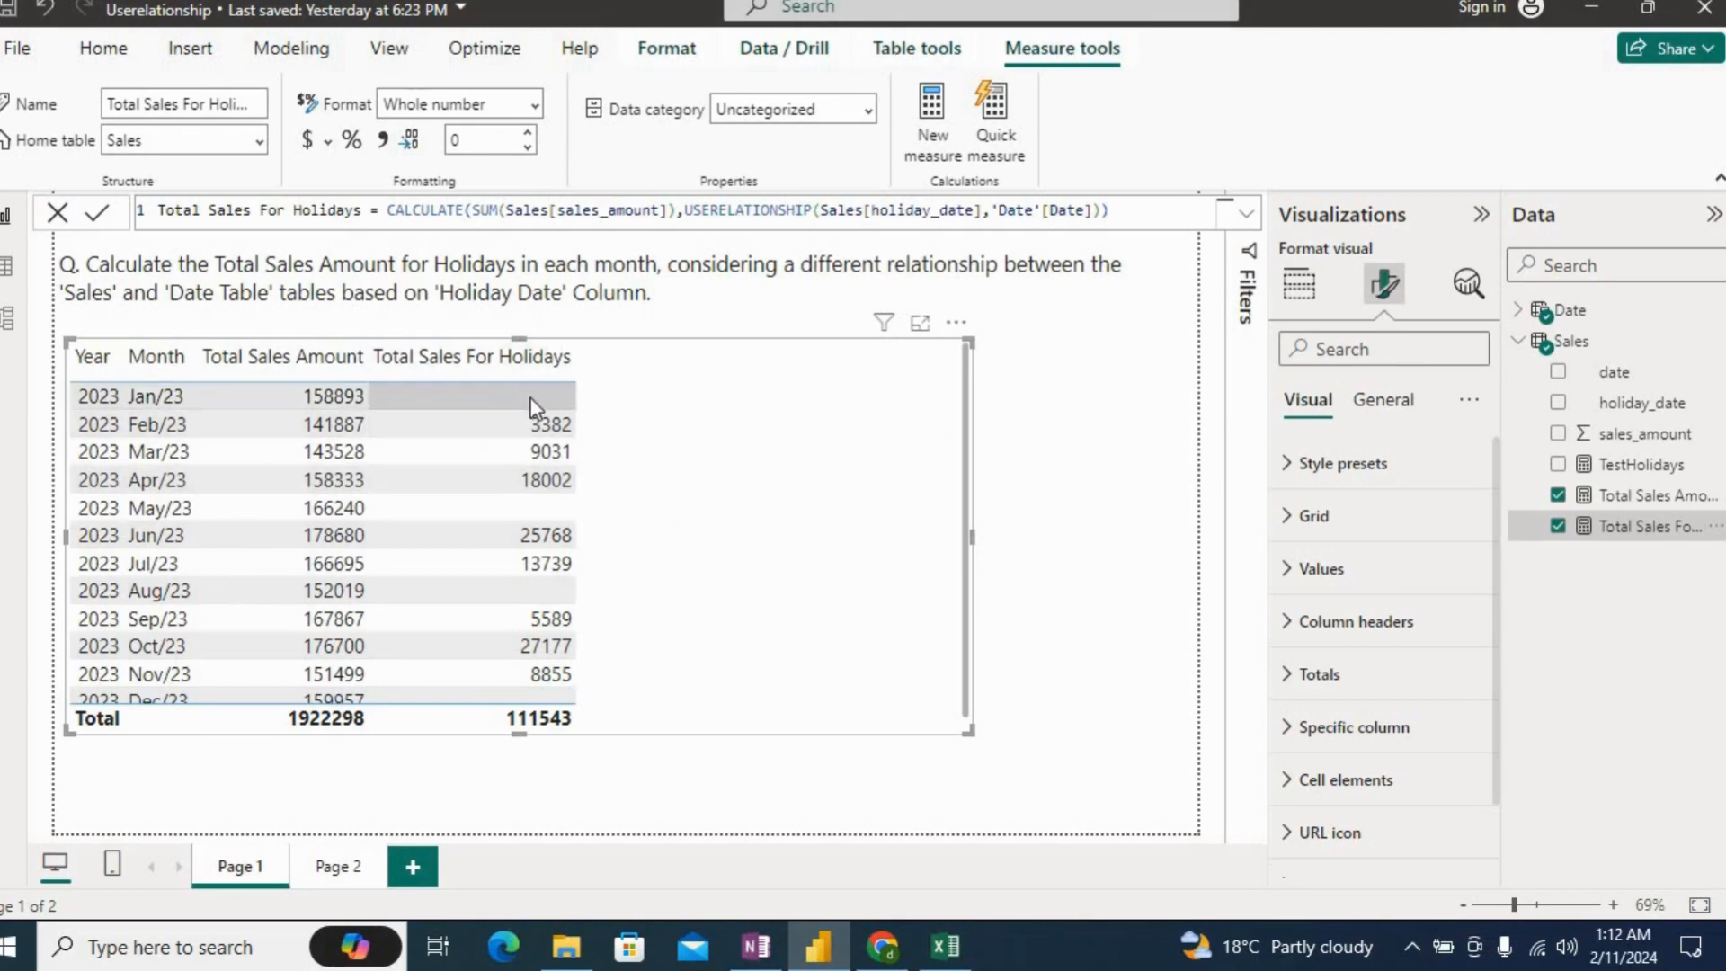
pyautogui.click(1140, 226)
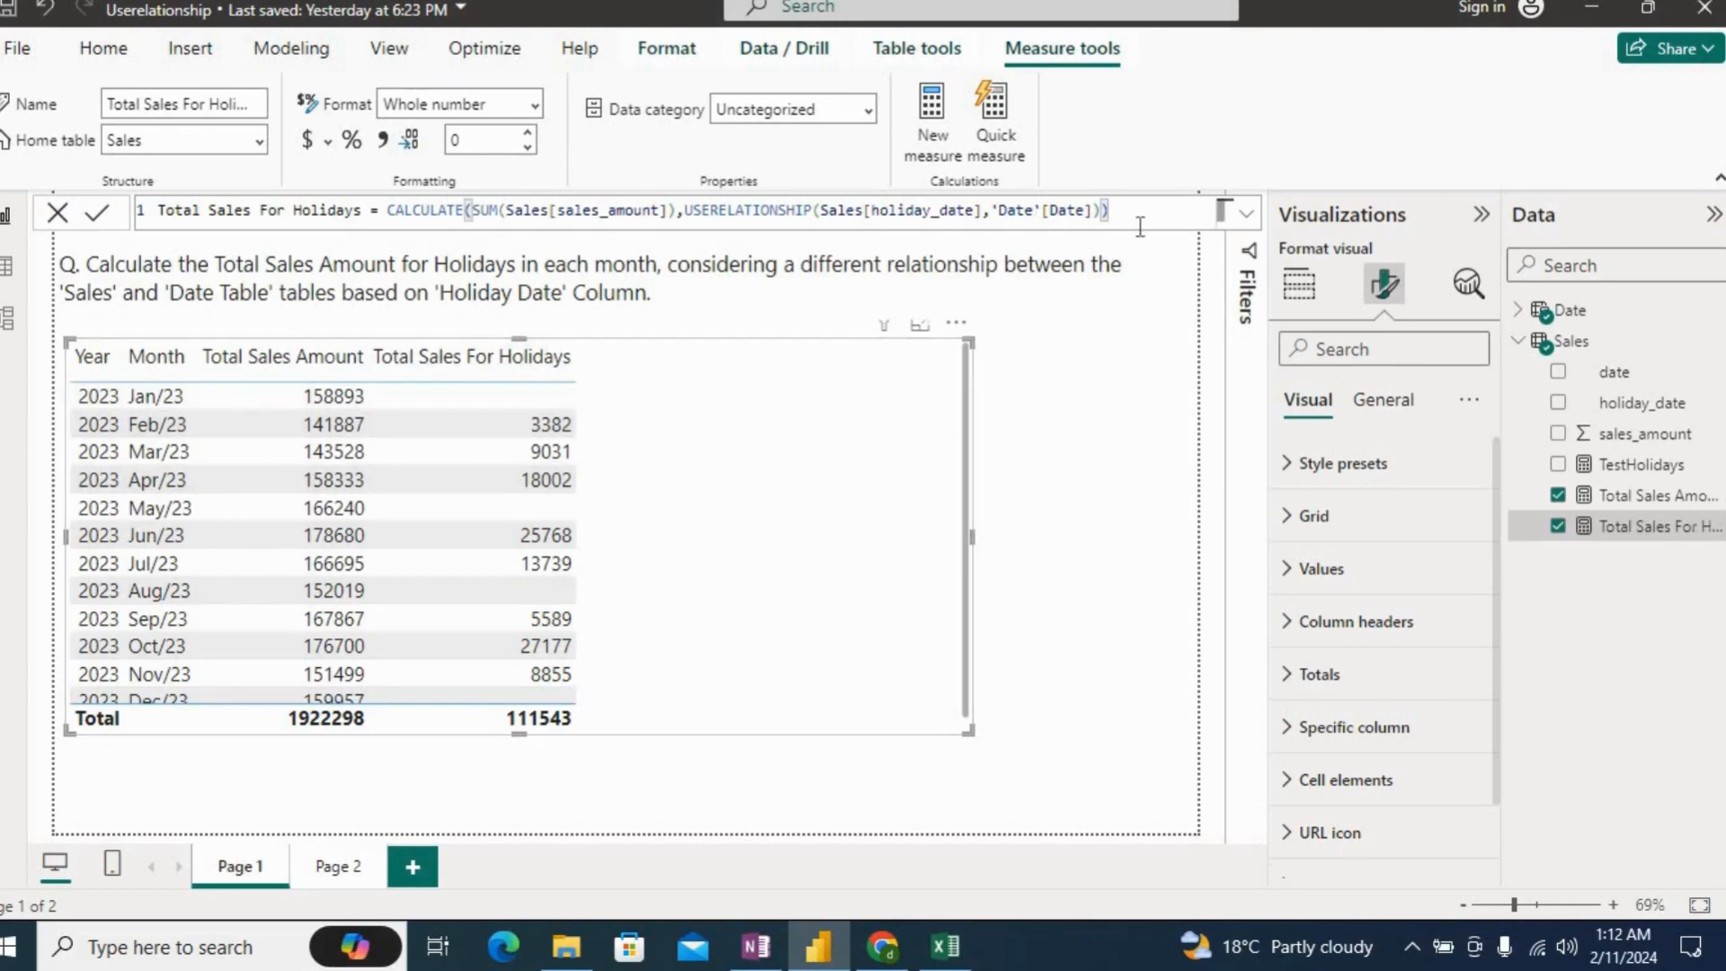
pyautogui.write('+ 0')
pyautogui.press('Return')
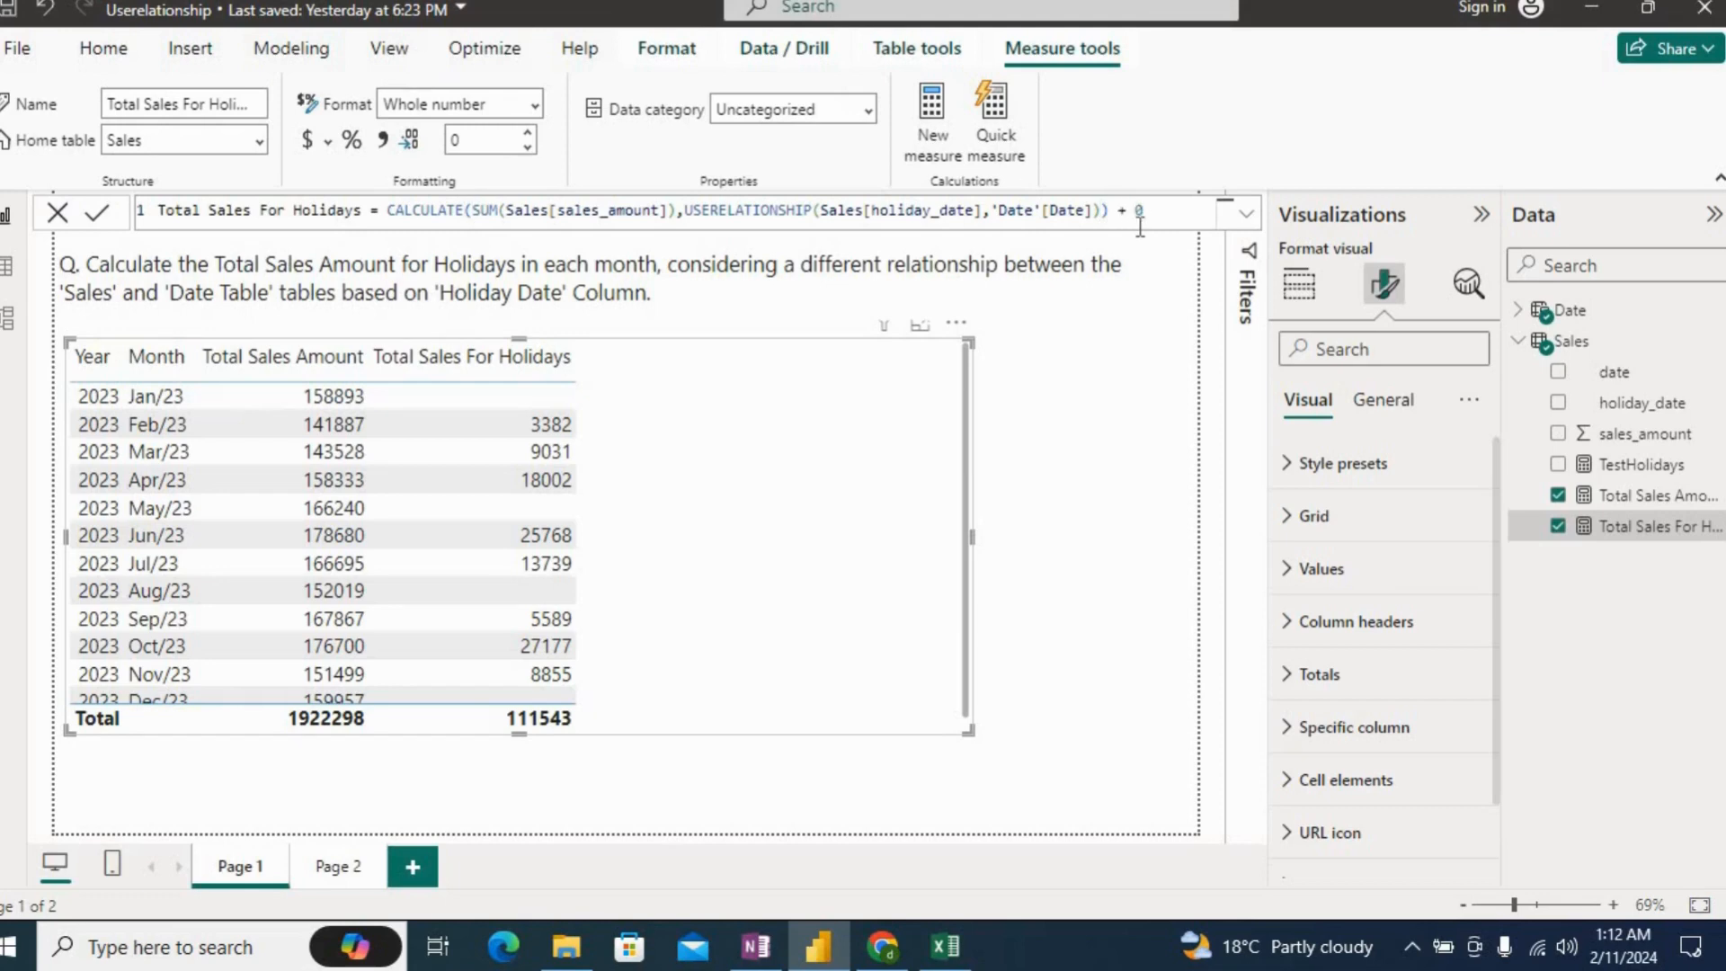